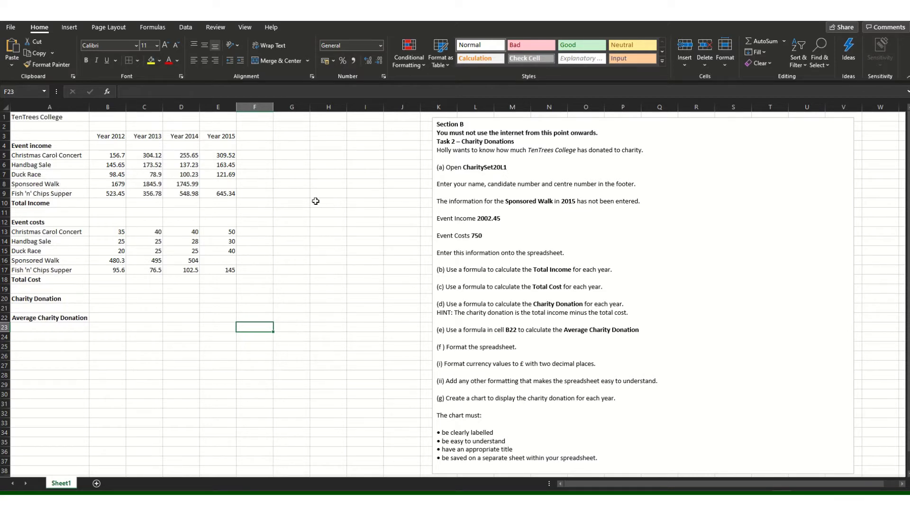
Enter 2002.45 as the 2015 Sponsored Walk event income in E8.
{"action": "left_click", "coordinate": [225, 184]}
{"action": "left_click", "coordinate": [495, 222]}
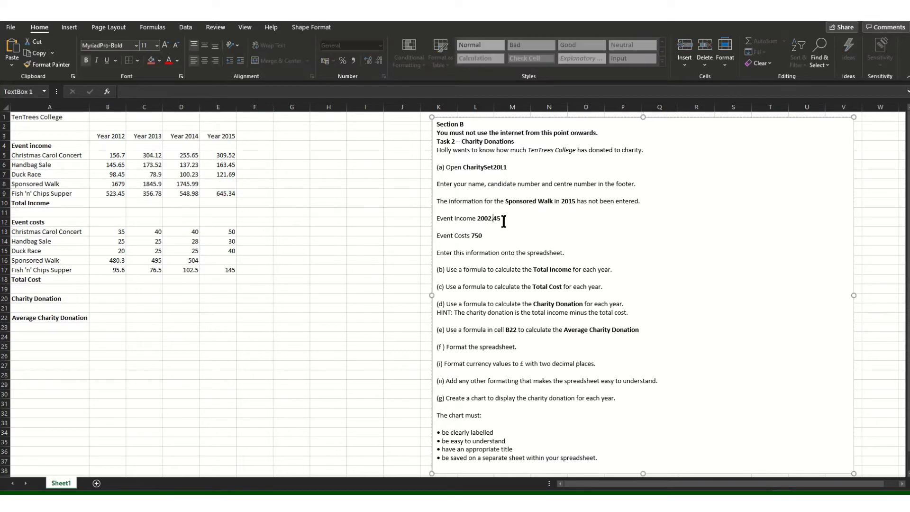
{"action": "left_click", "coordinate": [225, 186]}
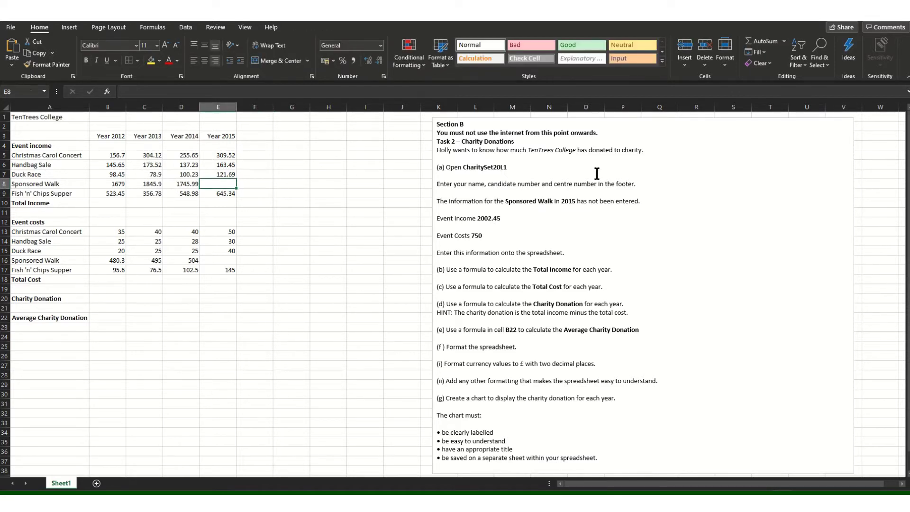
{"action": "left_click", "coordinate": [225, 192]}
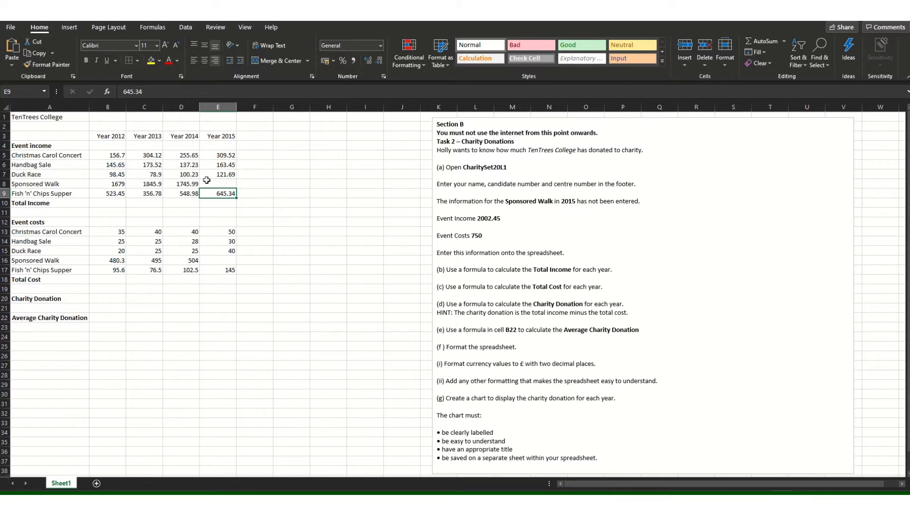
{"action": "left_click", "coordinate": [225, 185]}
{"action": "type", "text": "2"}
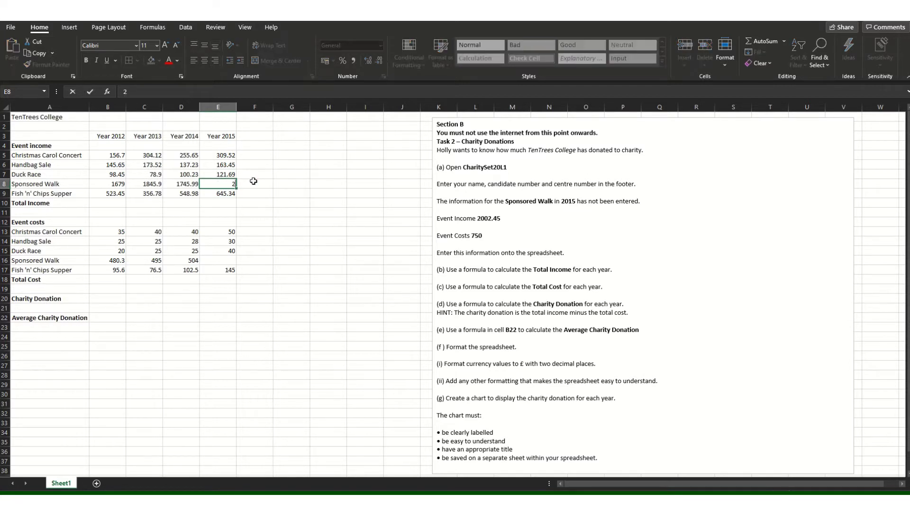
{"action": "type", "text": "002.45"}
{"action": "left_click", "coordinate": [360, 232]}
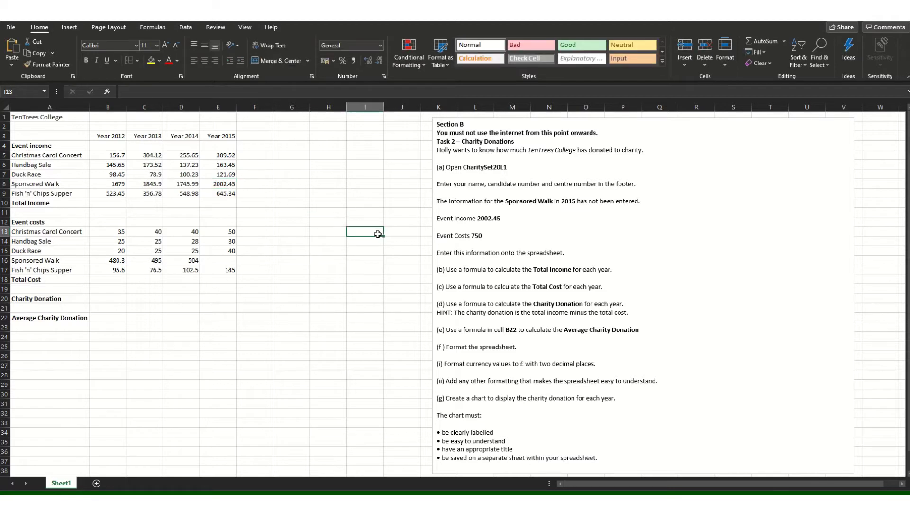
Enter 750 as the 2015 Sponsored Walk event cost in E16.
{"action": "left_click", "coordinate": [470, 235]}
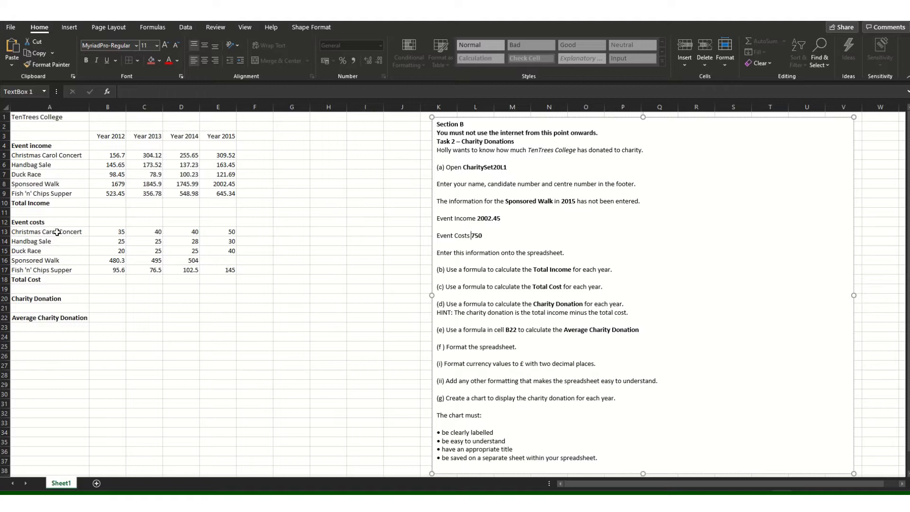
{"action": "left_click", "coordinate": [223, 260]}
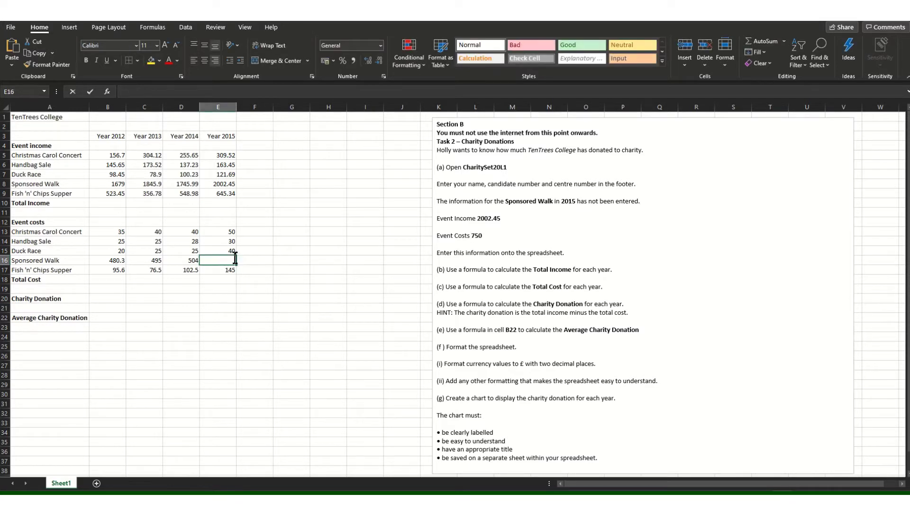
{"action": "type", "text": "750"}
{"action": "left_click", "coordinate": [308, 290]}
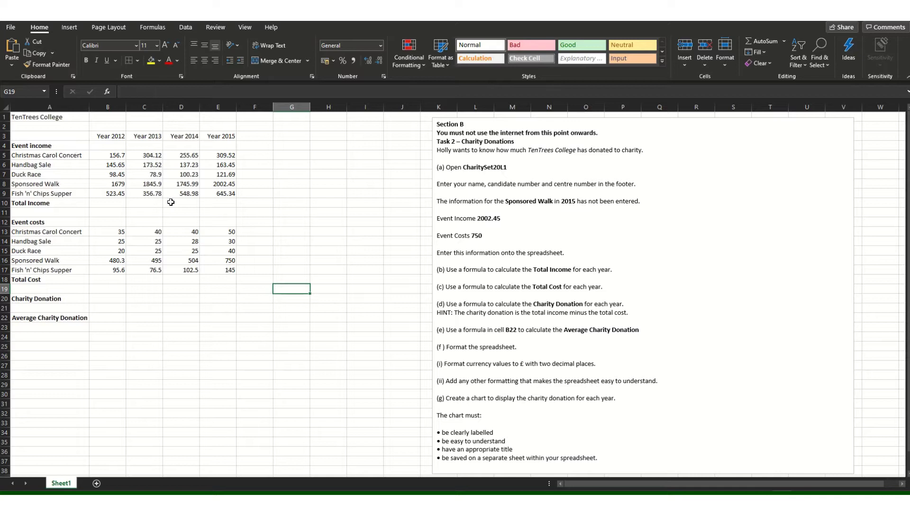
Enter =SUM(B5:B9) in B10 so the 2012 Total Income shows 2603.25.
{"action": "left_click", "coordinate": [117, 202]}
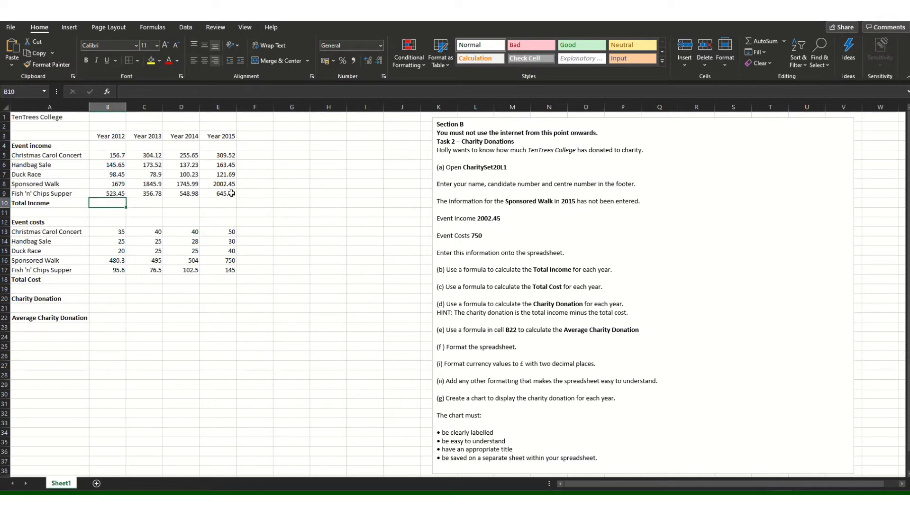
{"action": "type", "text": "="}
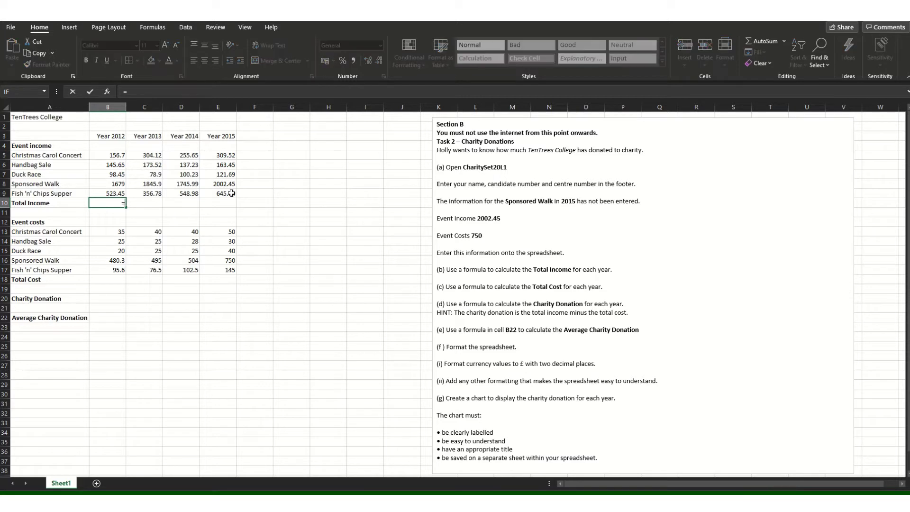
{"action": "type", "text": "SUM"}
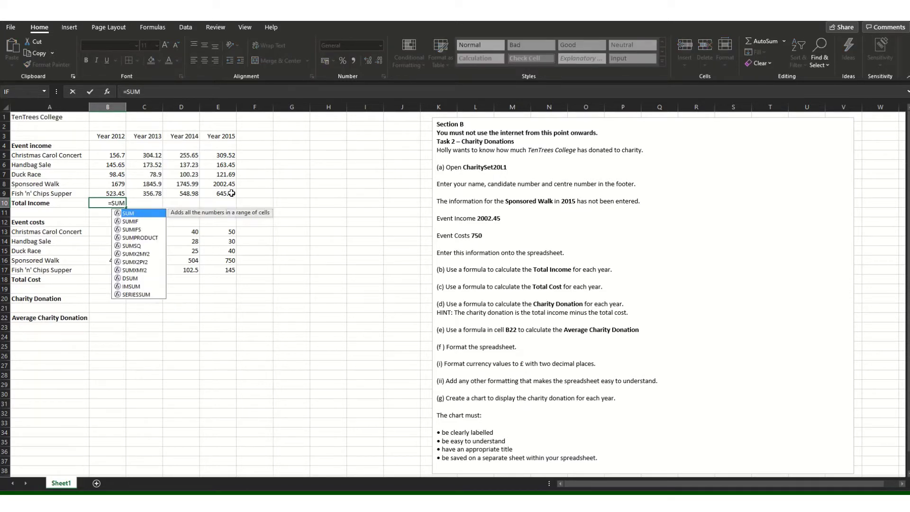
{"action": "type", "text": "("}
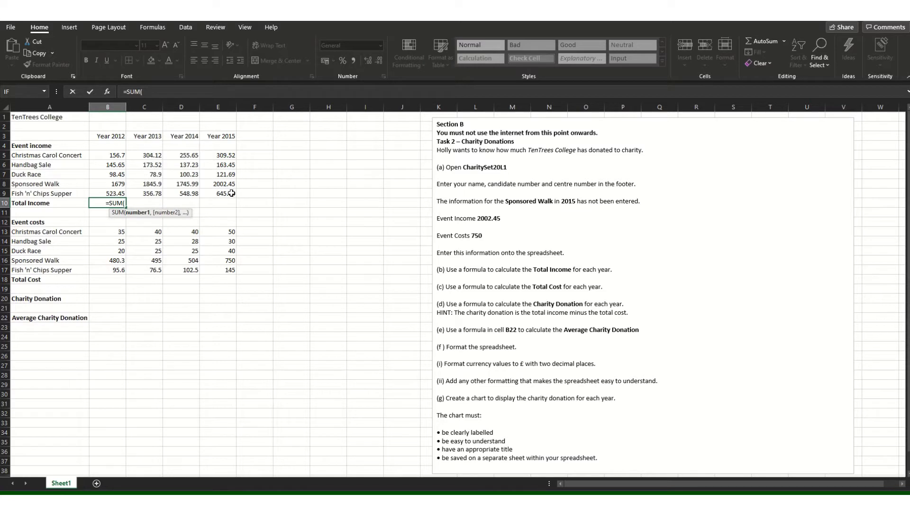
{"action": "left_click_drag", "start_coordinate": [115, 156], "coordinate": [116, 192]}
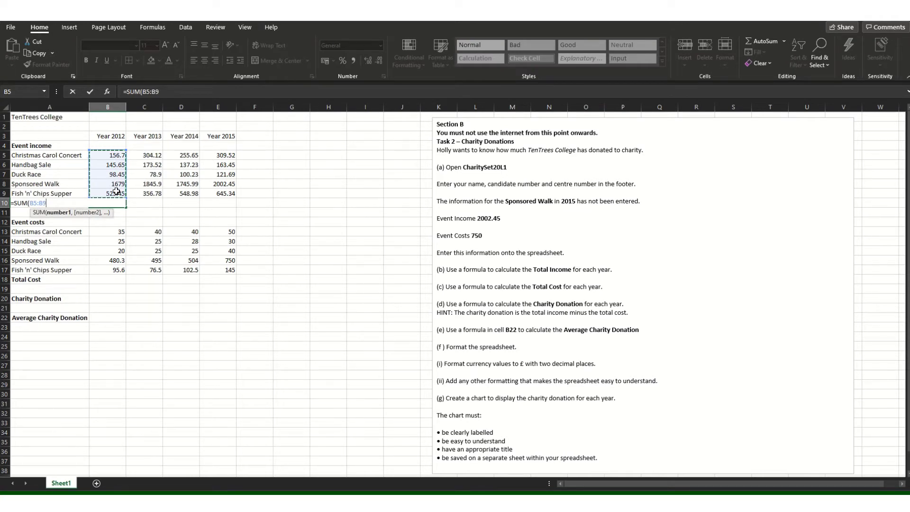
{"action": "left_click_drag", "start_coordinate": [116, 191], "coordinate": [116, 192]}
{"action": "type", "text": ")"}
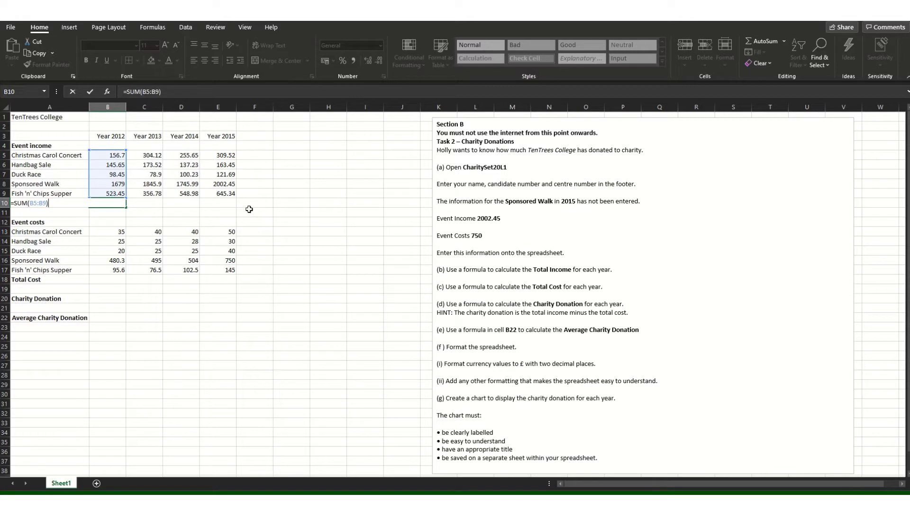
{"action": "left_click", "coordinate": [249, 208]}
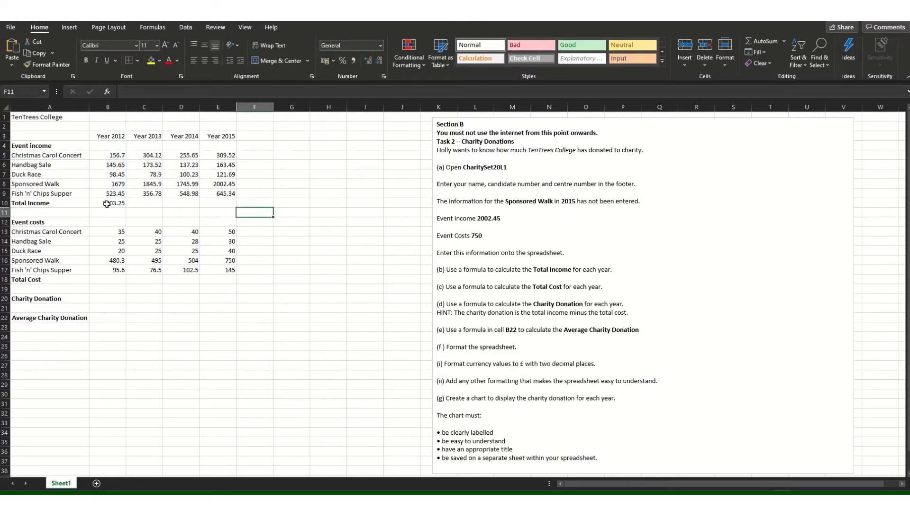
{"action": "left_click", "coordinate": [106, 204]}
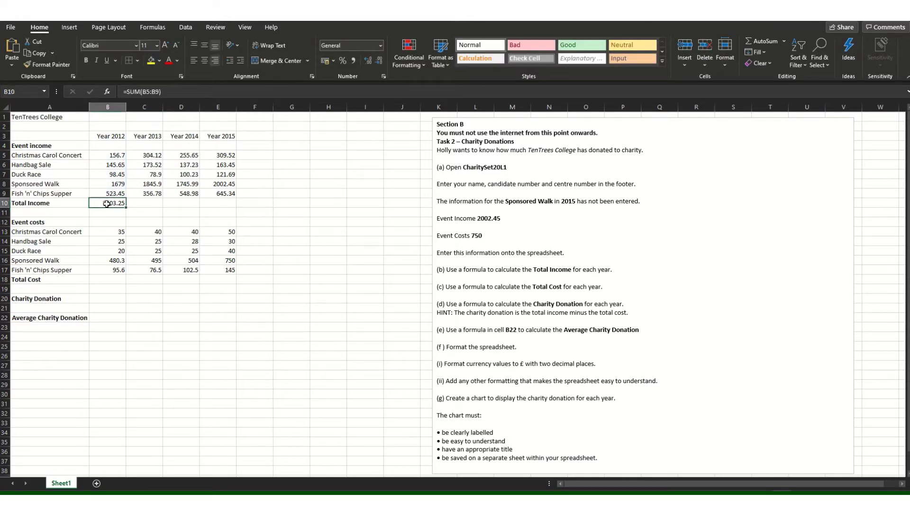
Try a =SUM(C5+C6+C7+C8) total for 2013 in C10, then clear it.
{"action": "left_click", "coordinate": [146, 205]}
{"action": "type", "text": "=SUM("}
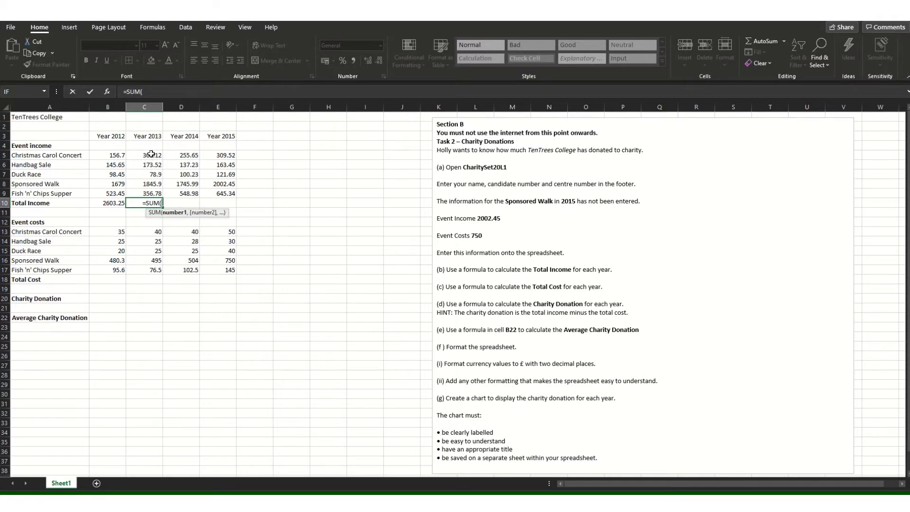
{"action": "type", "text": "C"}
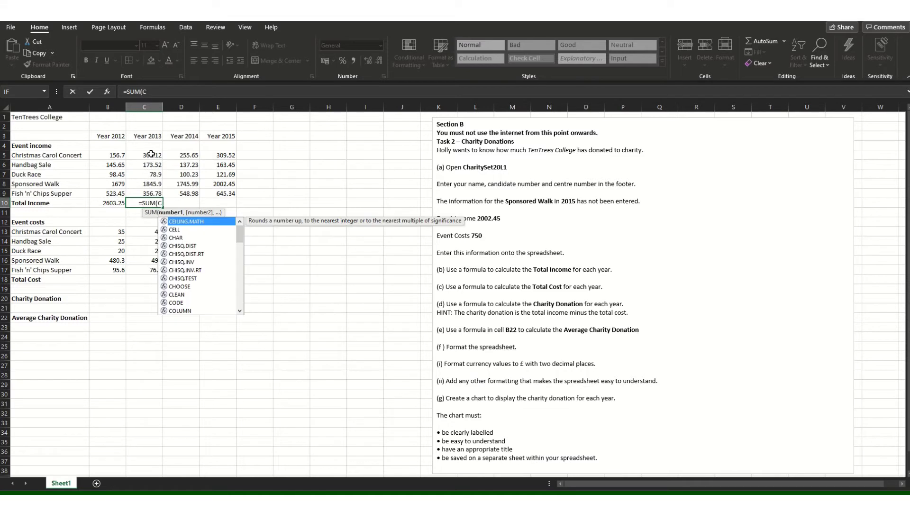
{"action": "type", "text": "5+"}
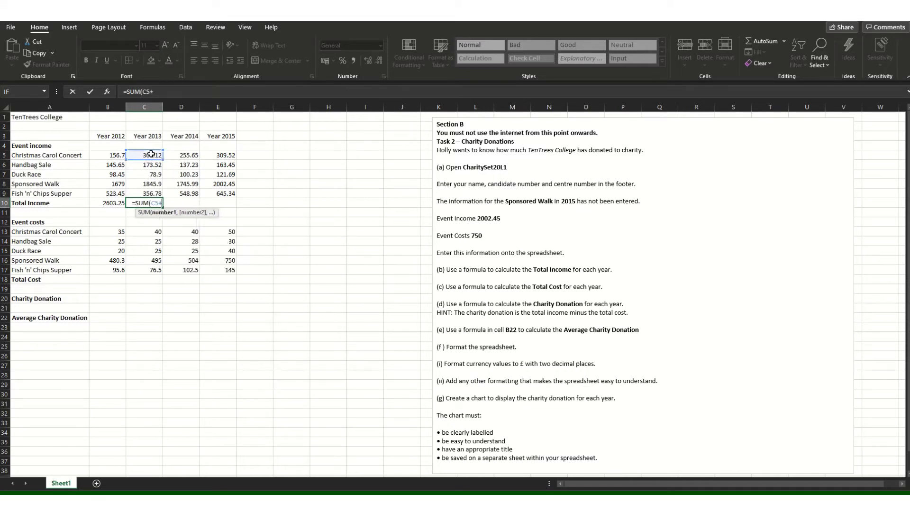
{"action": "type", "text": "C6"}
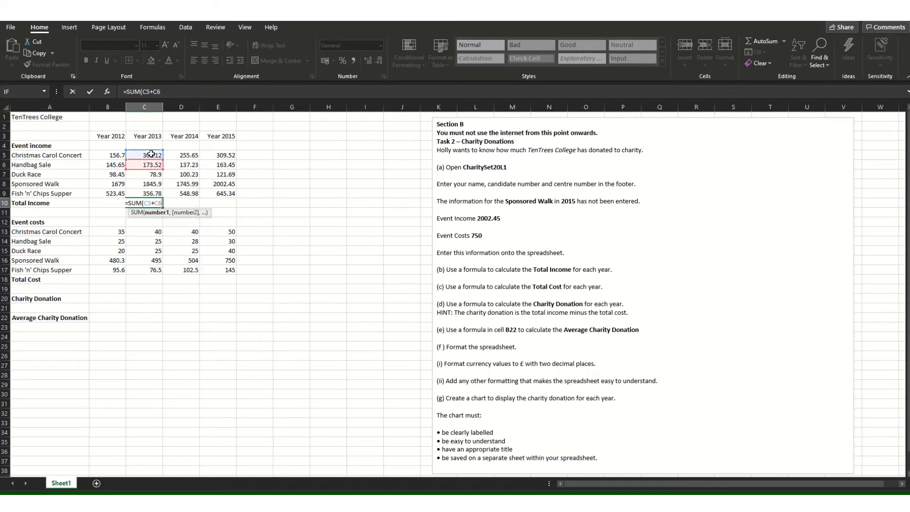
{"action": "type", "text": "+C7"}
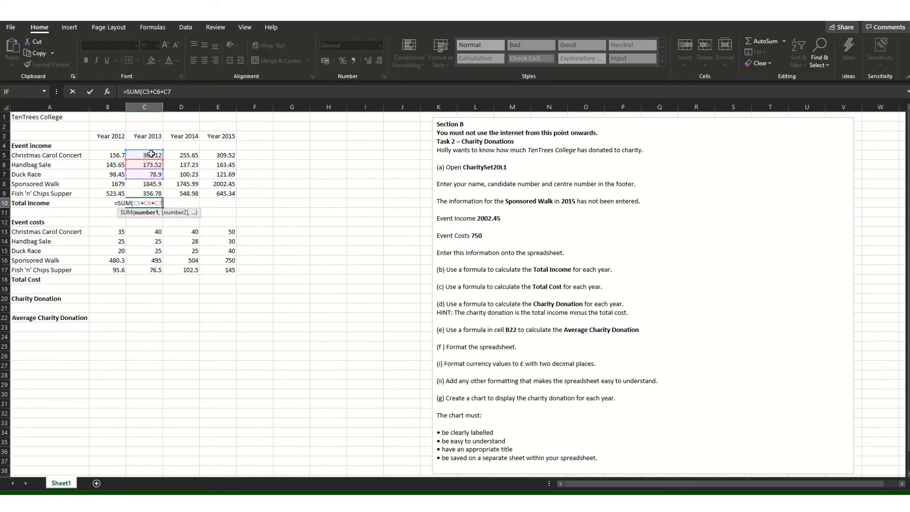
{"action": "type", "text": "+C8"}
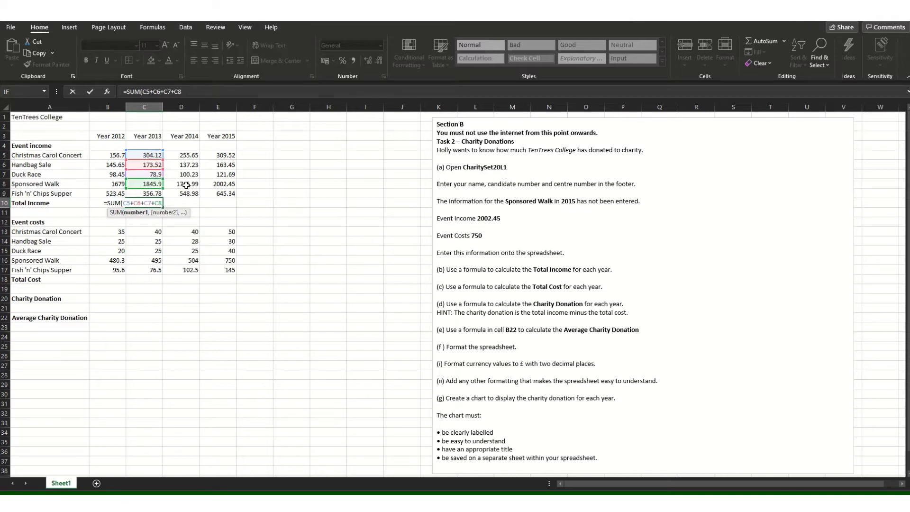
{"action": "left_click", "coordinate": [183, 203]}
{"action": "left_click", "coordinate": [143, 203]}
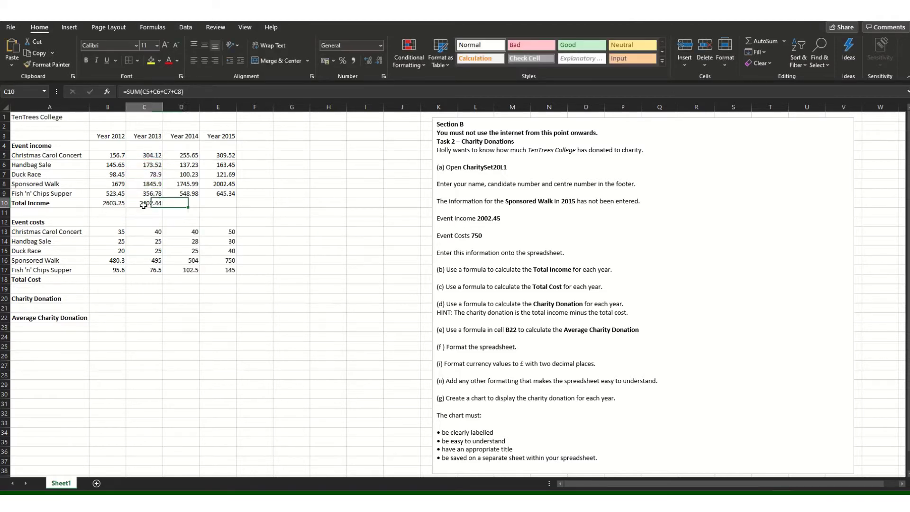
{"action": "key", "text": "Delete"}
Enter =SUM(C5:C9) in C10 and fill it right to E10 for 2014 and 2015.
{"action": "left_click", "coordinate": [114, 203]}
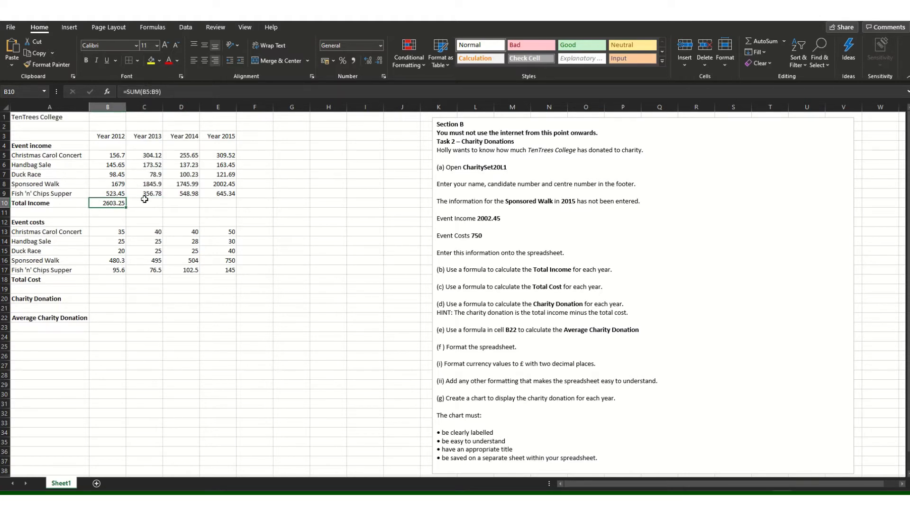
{"action": "left_click", "coordinate": [147, 201]}
{"action": "type", "text": "=SUM("}
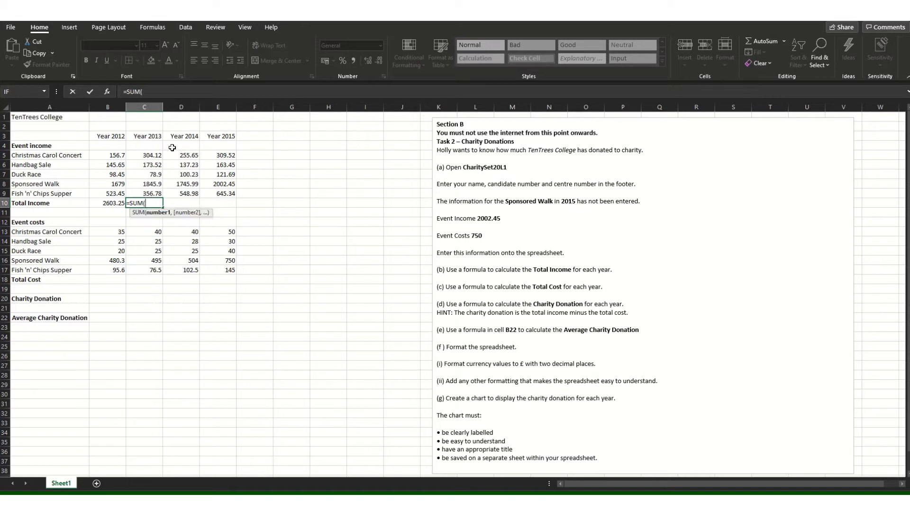
{"action": "left_click", "coordinate": [155, 157]}
{"action": "left_click_drag", "start_coordinate": [157, 159], "coordinate": [156, 193]}
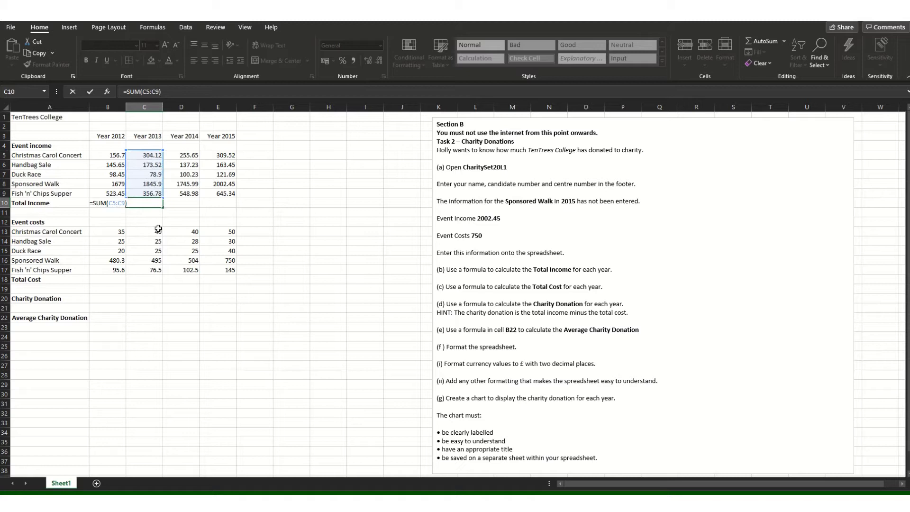
{"action": "key", "text": "Return"}
{"action": "left_click", "coordinate": [200, 213]}
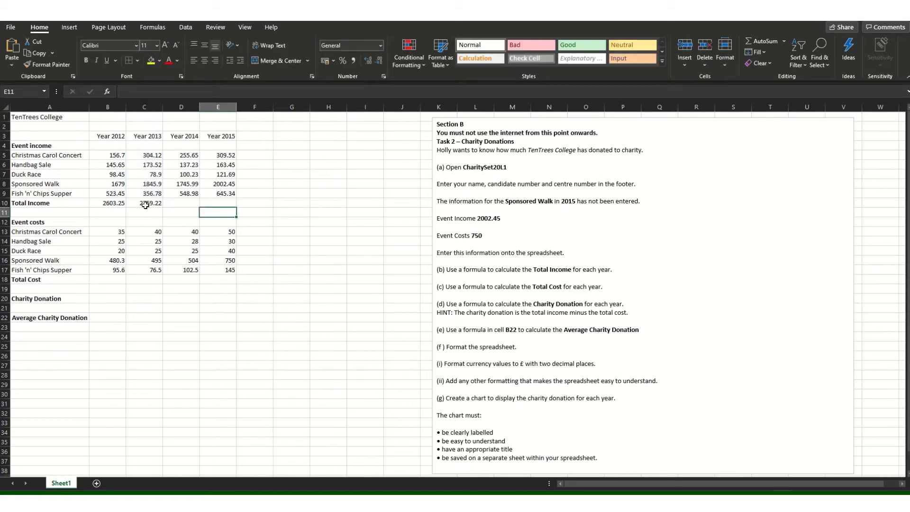
{"action": "left_click", "coordinate": [150, 204]}
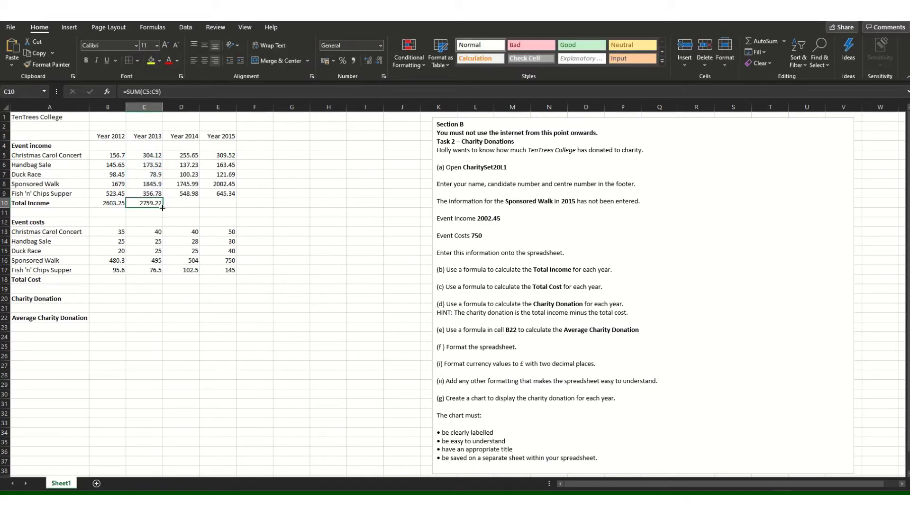
{"action": "left_click_drag", "start_coordinate": [162, 208], "coordinate": [235, 207]}
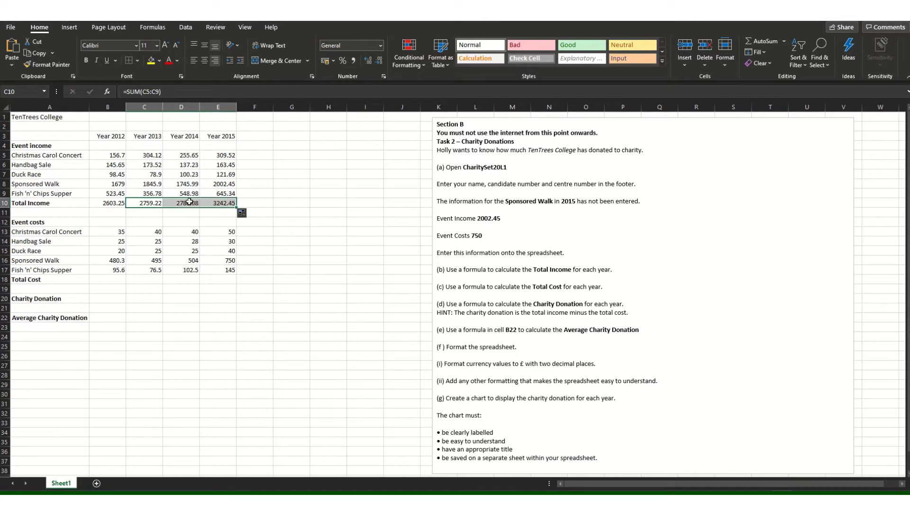
Enter =SUM(B13:B17) in B18 and fill it to E18, giving totals 655.9 to 1015.
{"action": "left_click", "coordinate": [109, 281]}
{"action": "type", "text": "="}
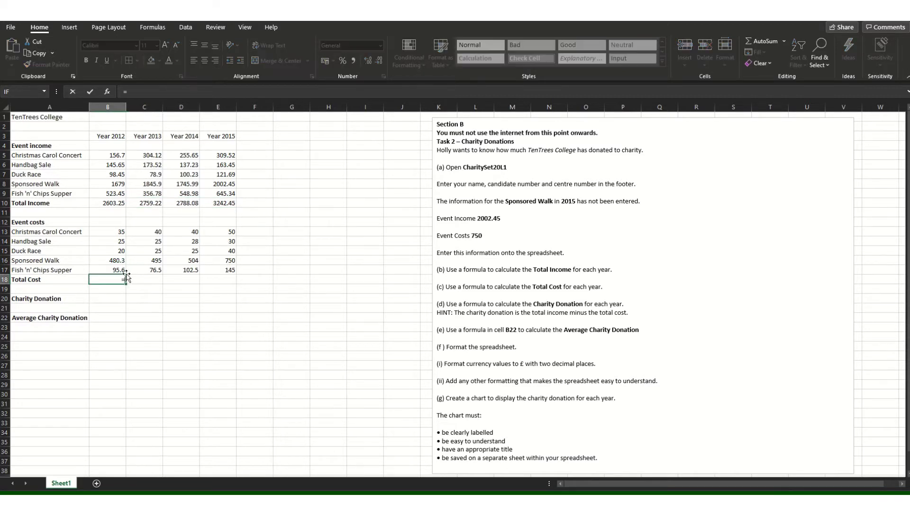
{"action": "type", "text": "SUM"}
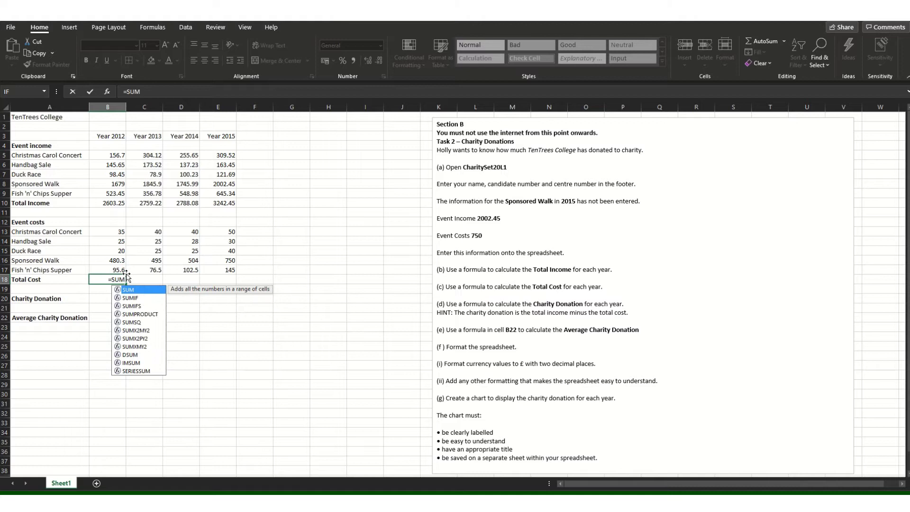
{"action": "type", "text": "("}
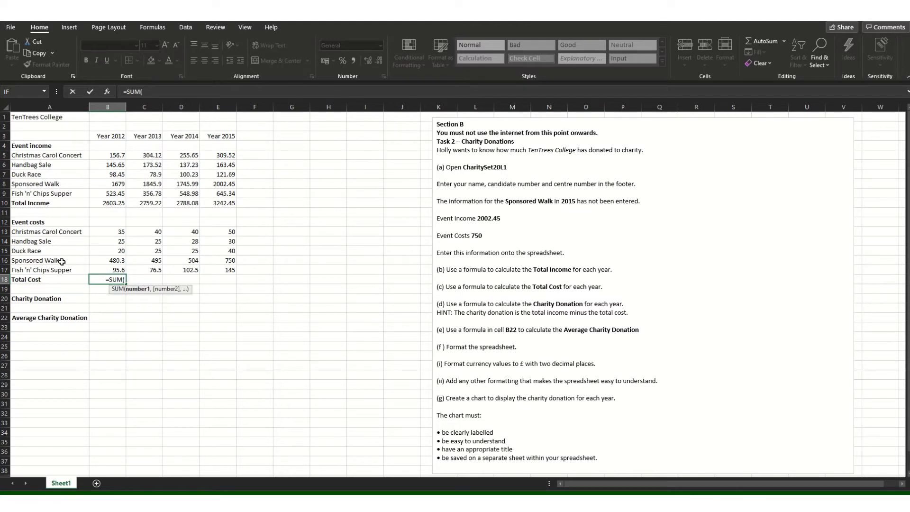
{"action": "left_click_drag", "start_coordinate": [121, 232], "coordinate": [122, 269]}
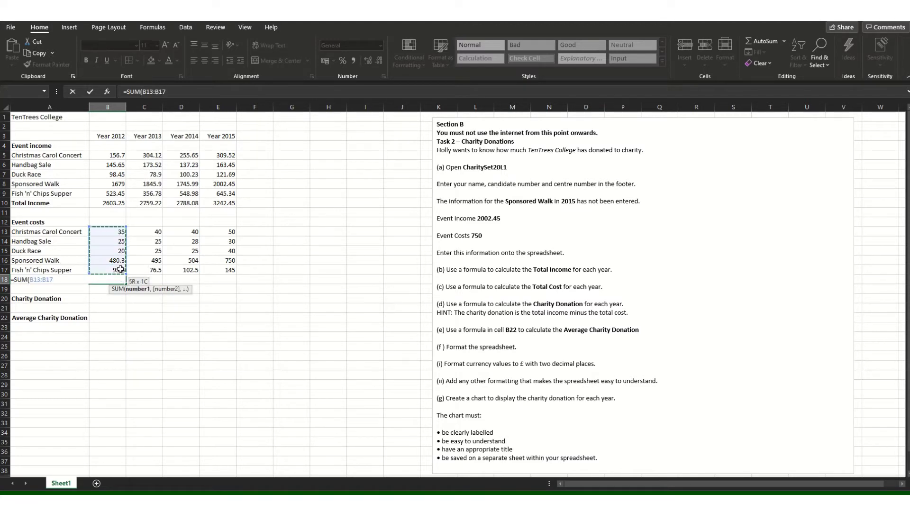
{"action": "key", "text": "Return"}
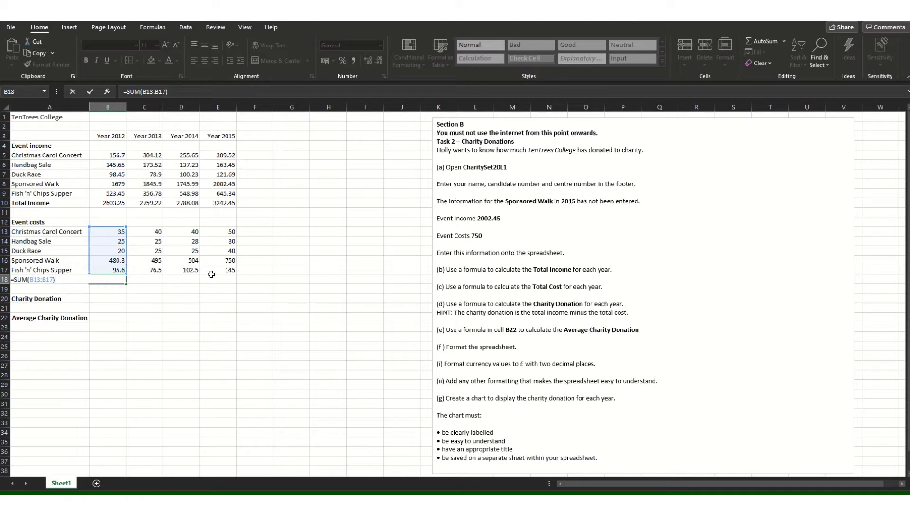
{"action": "left_click", "coordinate": [162, 307]}
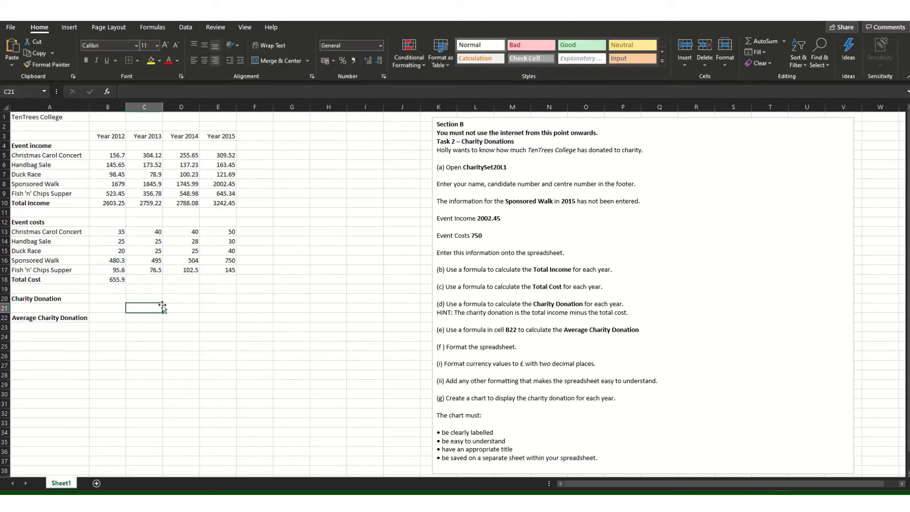
{"action": "left_click", "coordinate": [116, 282]}
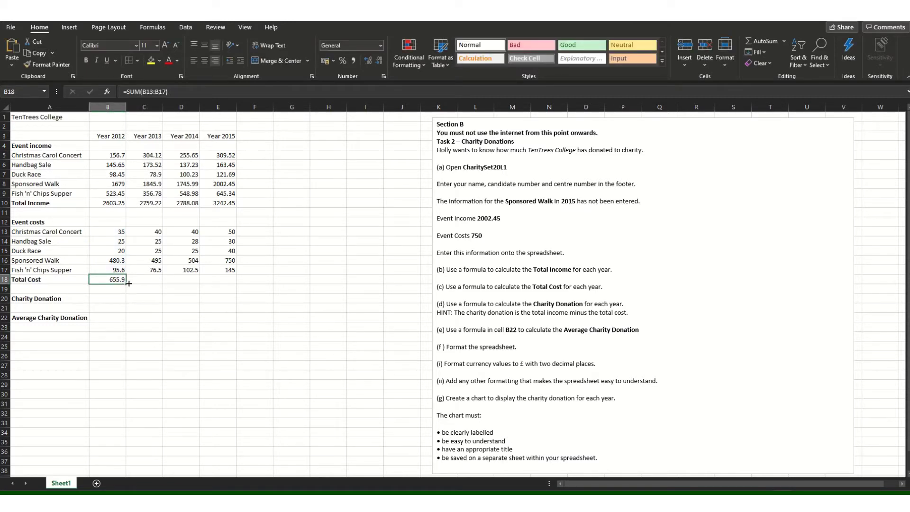
{"action": "left_click_drag", "start_coordinate": [129, 283], "coordinate": [225, 283]}
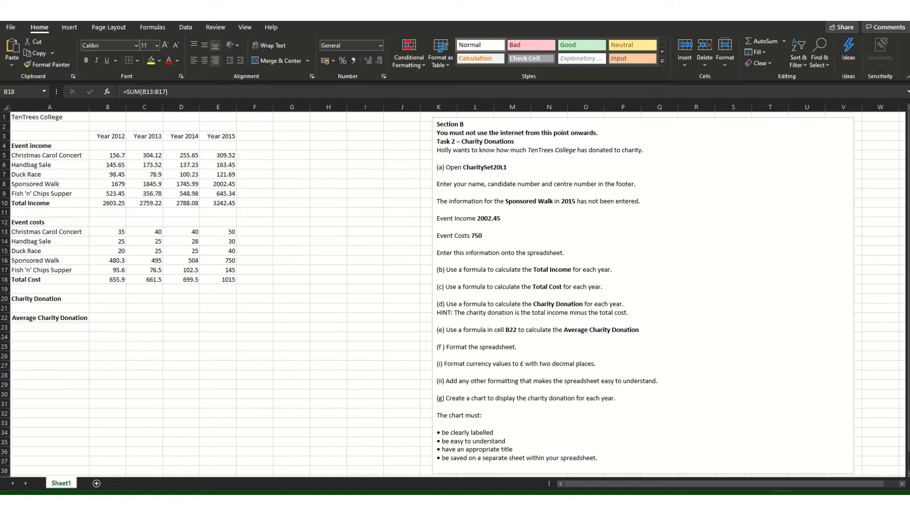
Enter =SUM(B10-B18) in B20 and fill to E20: 1947.35, 2097.72, 2088.58, 2227.45.
{"action": "left_click", "coordinate": [103, 297]}
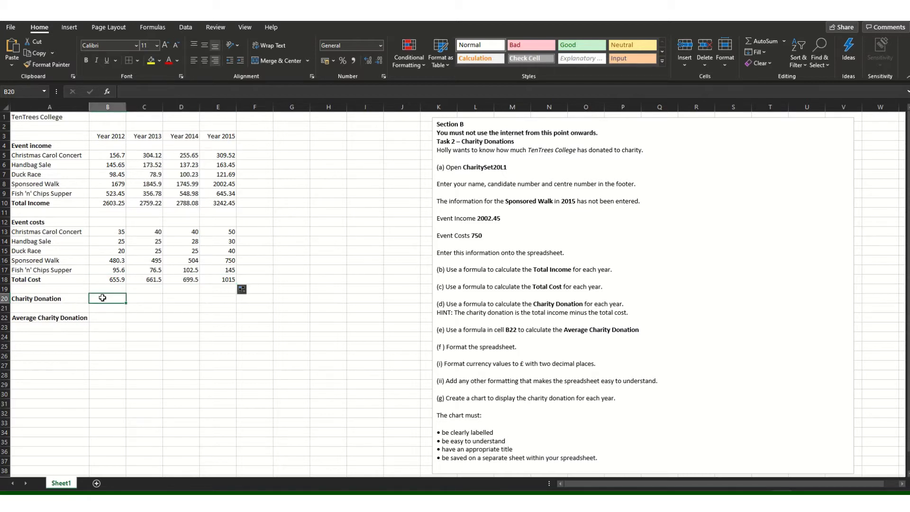
{"action": "type", "text": "=SUM"}
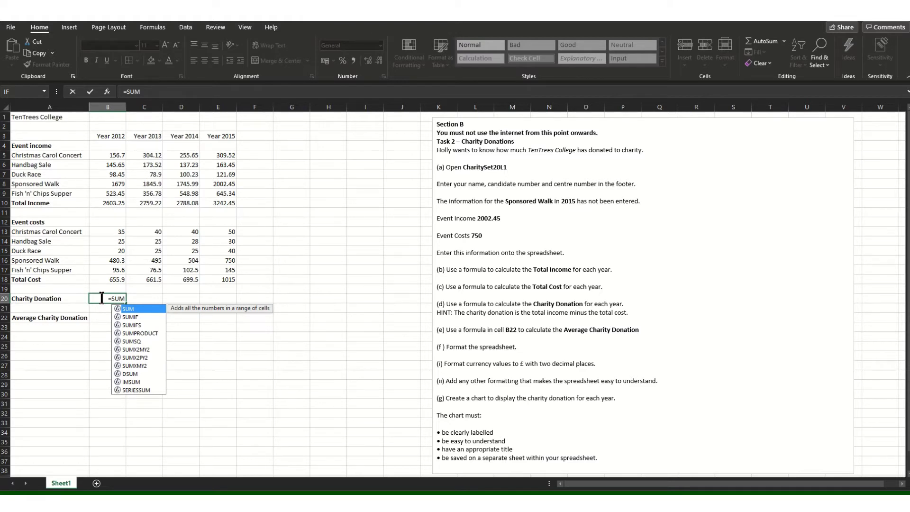
{"action": "type", "text": "("}
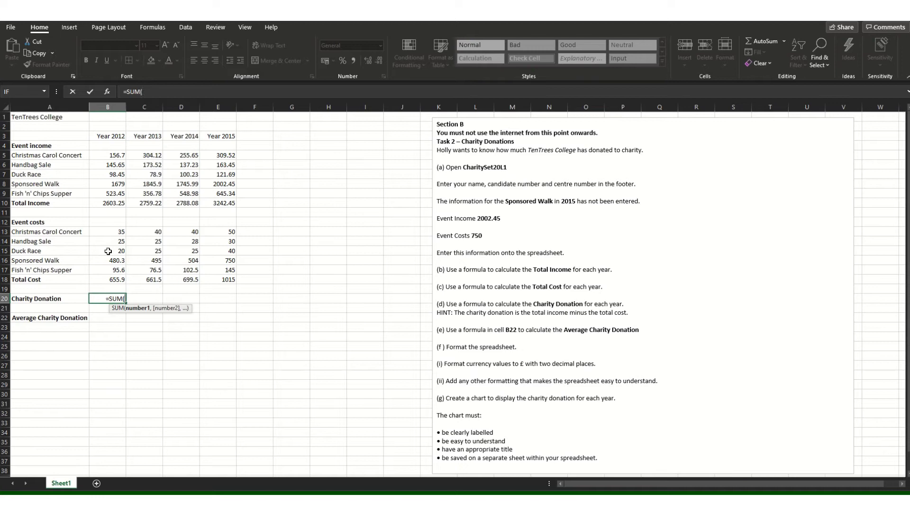
{"action": "left_click", "coordinate": [121, 205]}
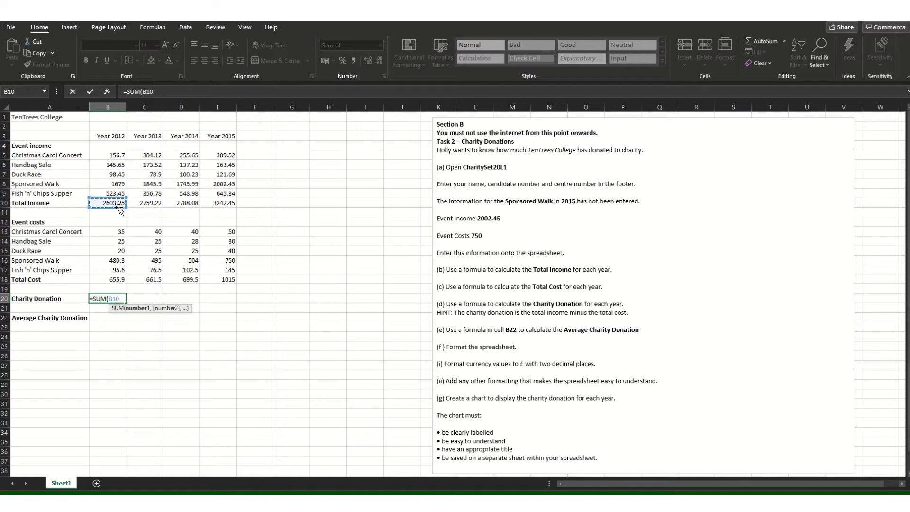
{"action": "type", "text": "-"}
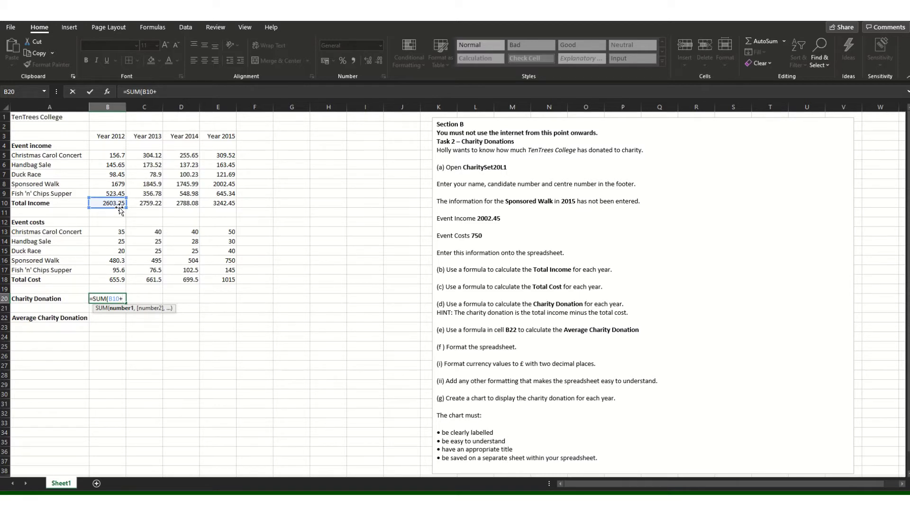
{"action": "type", "text": "?"}
{"action": "key", "text": "BackSpace"}
{"action": "type", "text": "/"}
{"action": "left_click", "coordinate": [116, 282]}
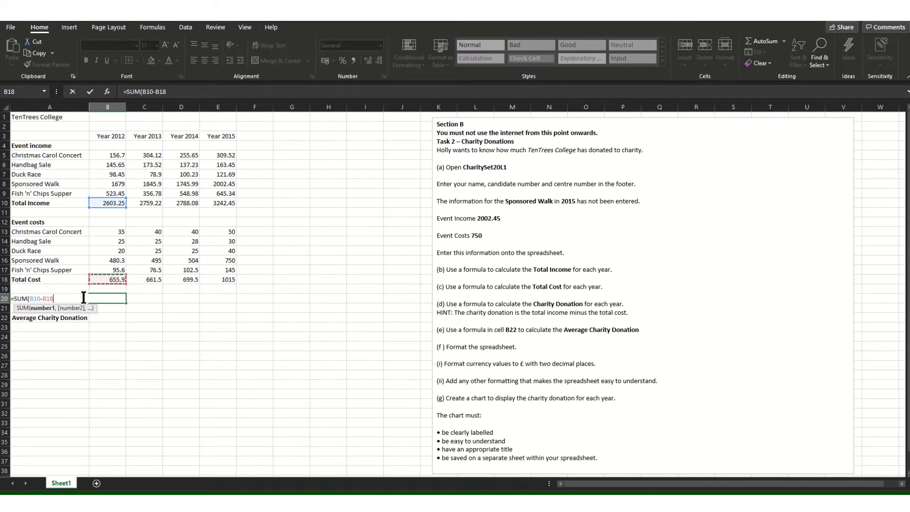
{"action": "left_click", "coordinate": [129, 336]}
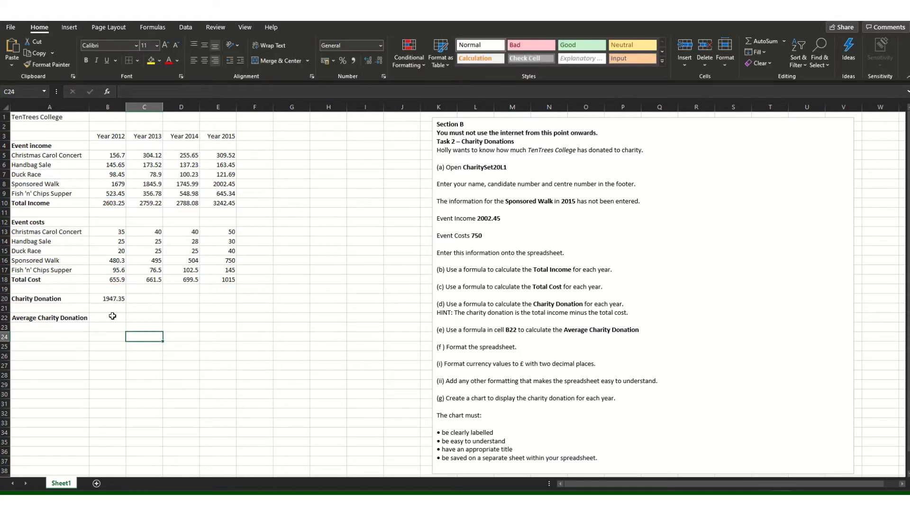
{"action": "left_click", "coordinate": [114, 300]}
{"action": "left_click_drag", "start_coordinate": [129, 301], "coordinate": [220, 304]}
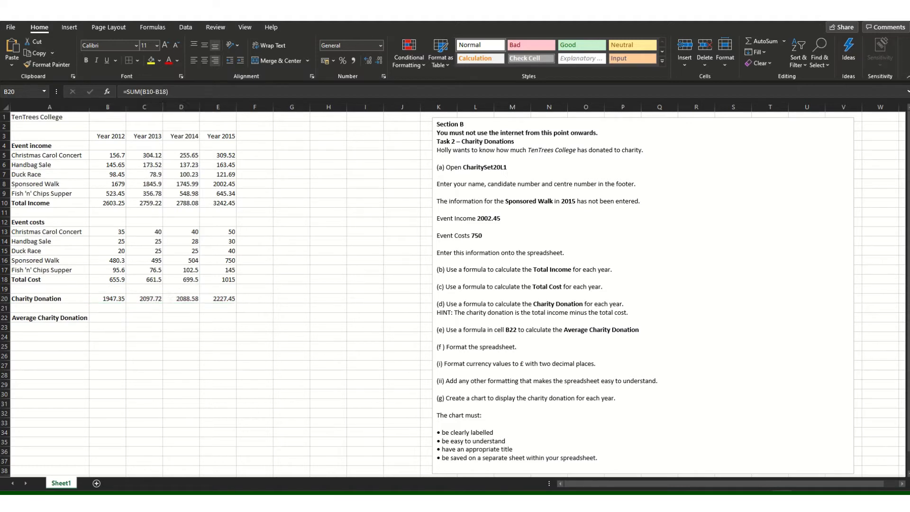
Enter =AVERAGE(B20:E20) in B22, giving an average donation of 2090.275.
{"action": "left_click", "coordinate": [108, 317]}
{"action": "left_click", "coordinate": [111, 314]}
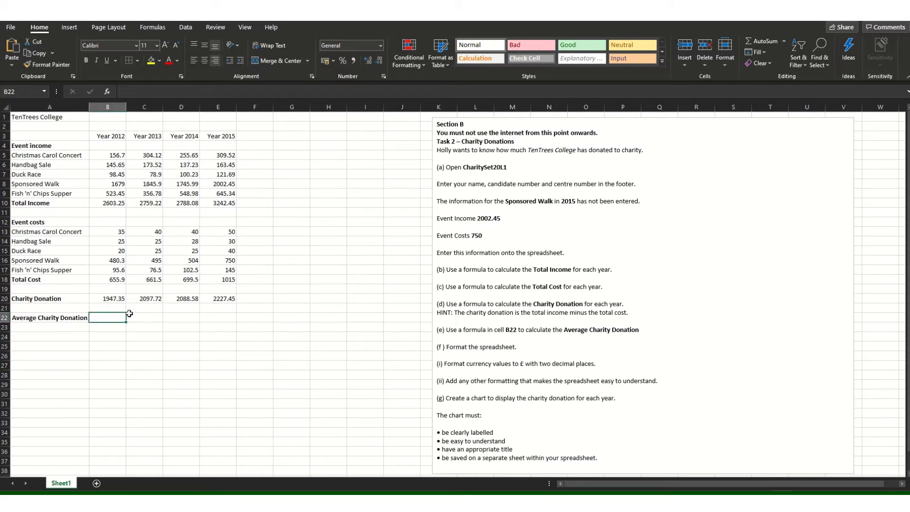
{"action": "type", "text": "="}
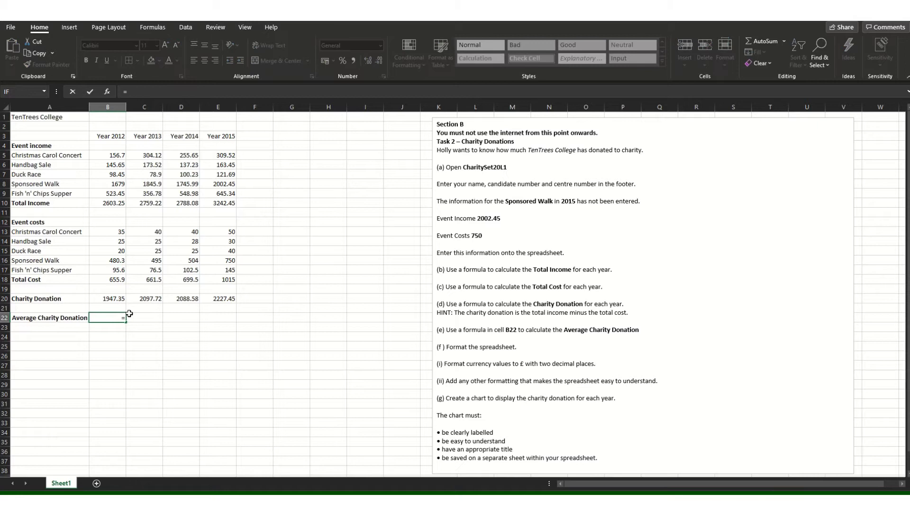
{"action": "type", "text": "AVERAGE"}
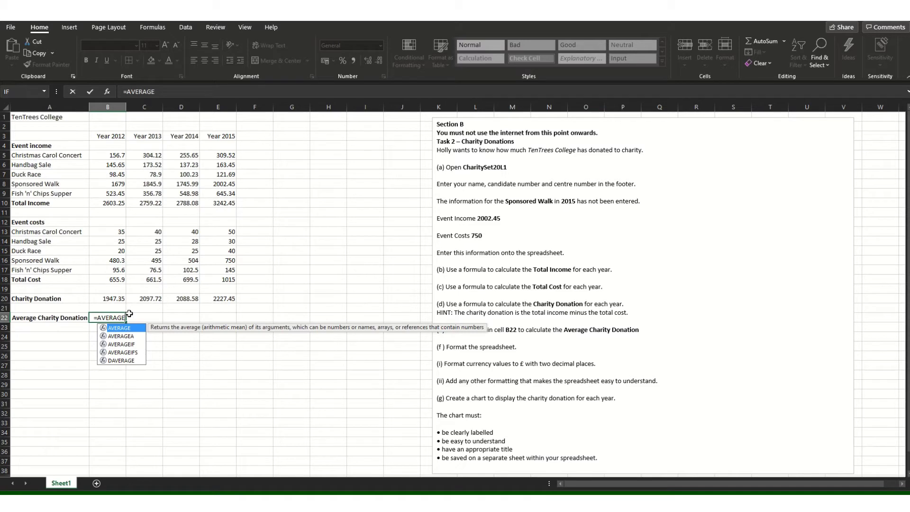
{"action": "type", "text": ")"}
{"action": "key", "text": "BackSpace"}
{"action": "type", "text": "("}
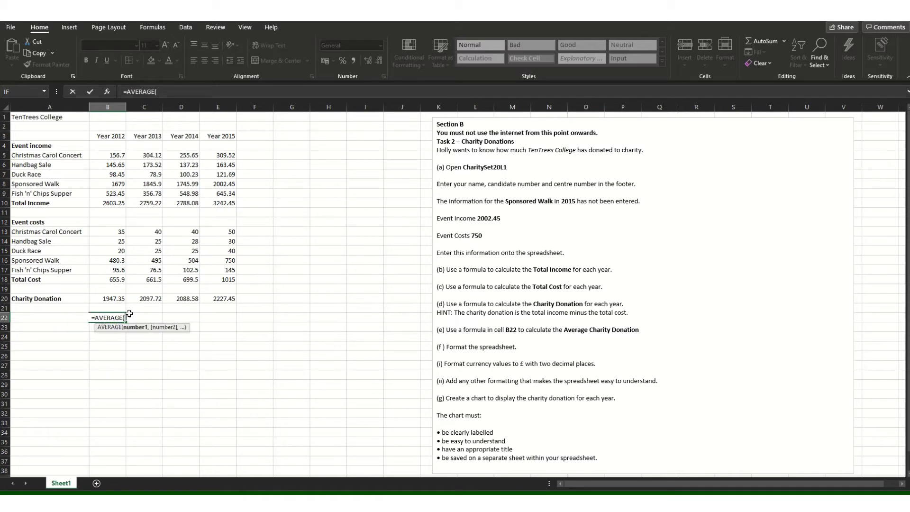
{"action": "left_click_drag", "start_coordinate": [107, 298], "coordinate": [218, 298]}
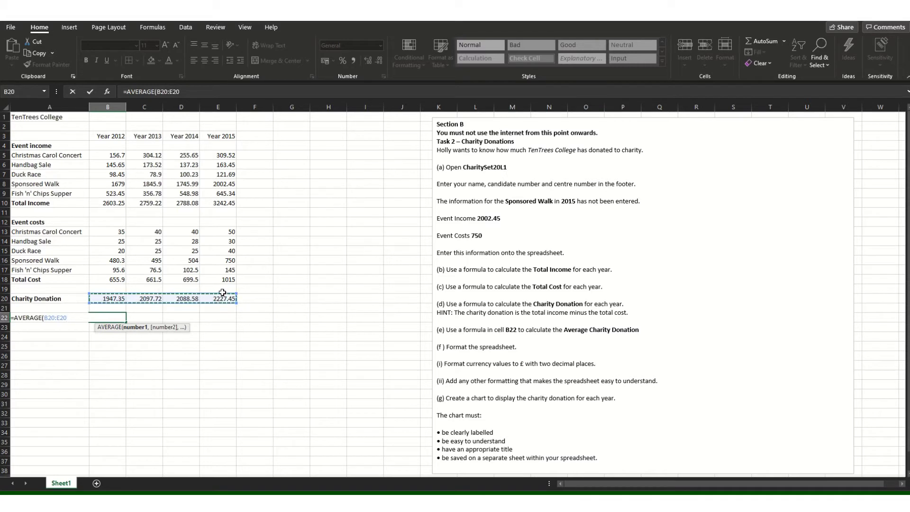
{"action": "type", "text": ")"}
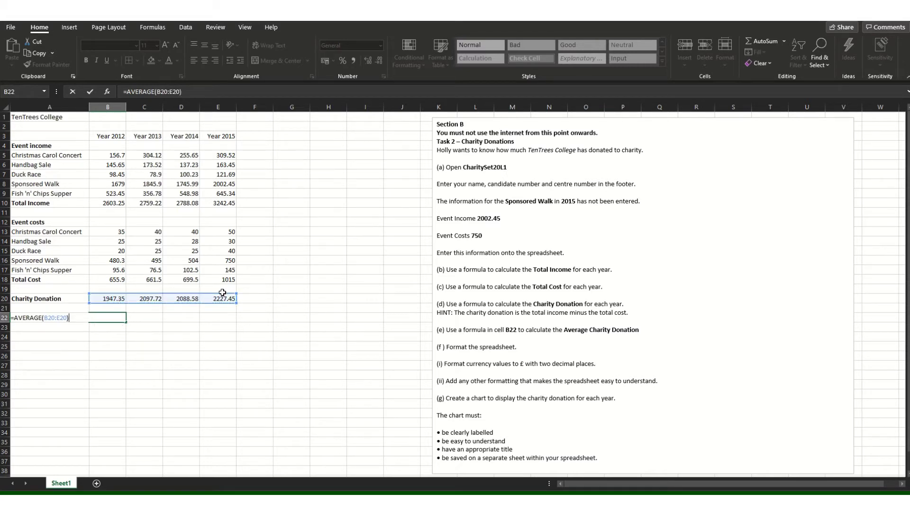
{"action": "left_click", "coordinate": [166, 338]}
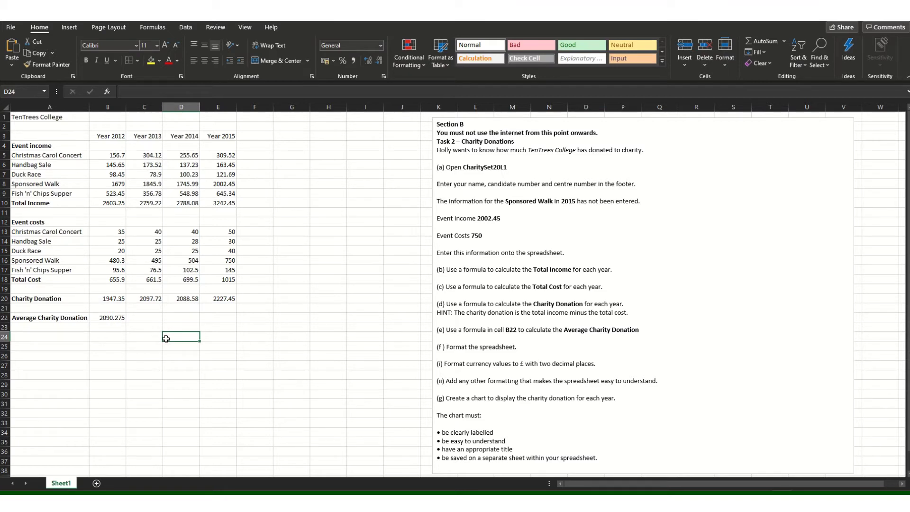
Append ' - Hint, years 2012 to 2015' to line (e) of the task text.
{"action": "left_click", "coordinate": [653, 328]}
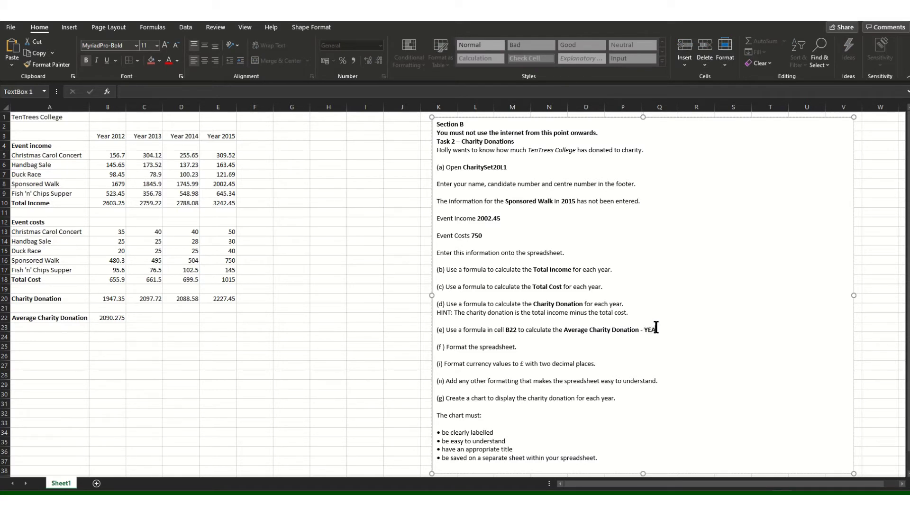
{"action": "key", "text": "BackSpace"}
{"action": "key", "text": "BackSpace"}
{"action": "key", "text": "BackSpace"}
{"action": "key", "text": "BackSpace"}
{"action": "type", "text": "HIn"}
{"action": "key", "text": "BackSpace"}
{"action": "key", "text": "BackSpace"}
{"action": "type", "text": "int years 20120"}
{"action": "key", "text": "BackSpace"}
{"action": "type", "text": "to 2015"}
Make the TenTrees College title, Year 2012–2015 headings and row 13 costs bold.
{"action": "left_click", "coordinate": [66, 116]}
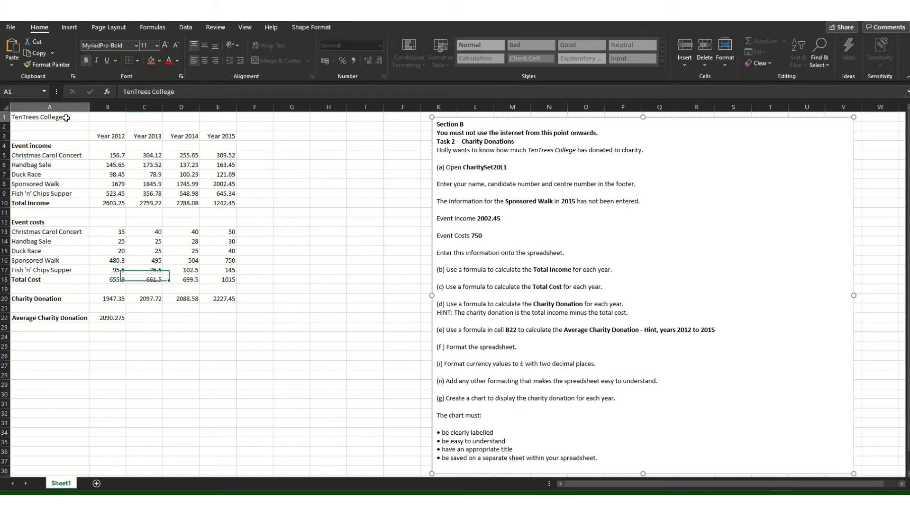
{"action": "left_click", "coordinate": [86, 61]}
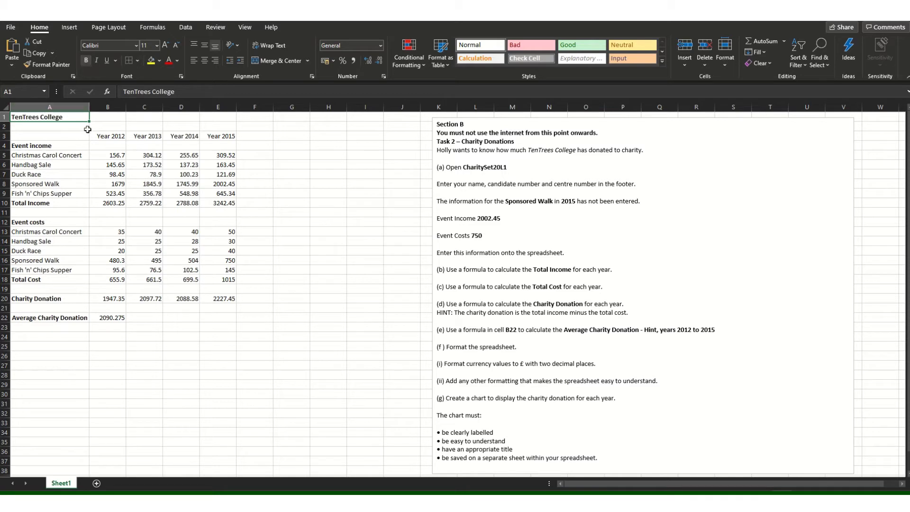
{"action": "left_click", "coordinate": [124, 133]}
{"action": "left_click_drag", "start_coordinate": [123, 133], "coordinate": [222, 126]}
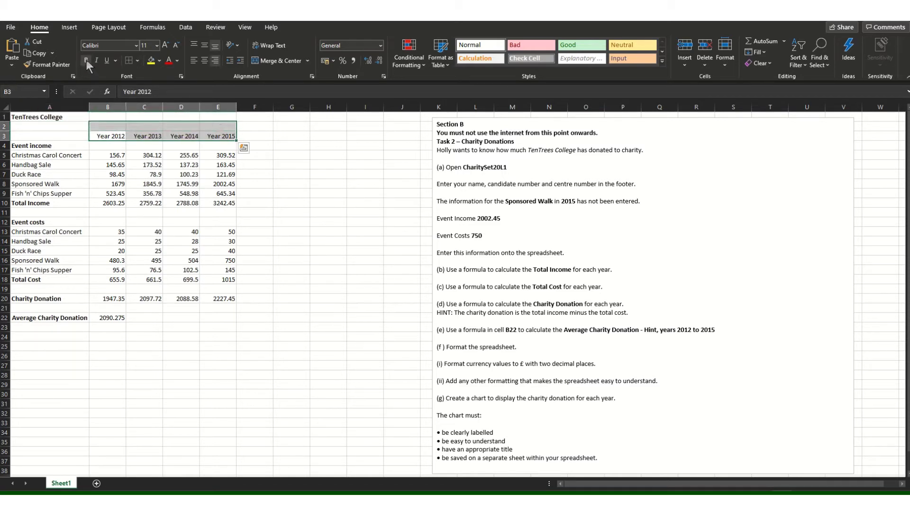
{"action": "left_click", "coordinate": [87, 60]}
{"action": "left_click_drag", "start_coordinate": [108, 231], "coordinate": [223, 232]}
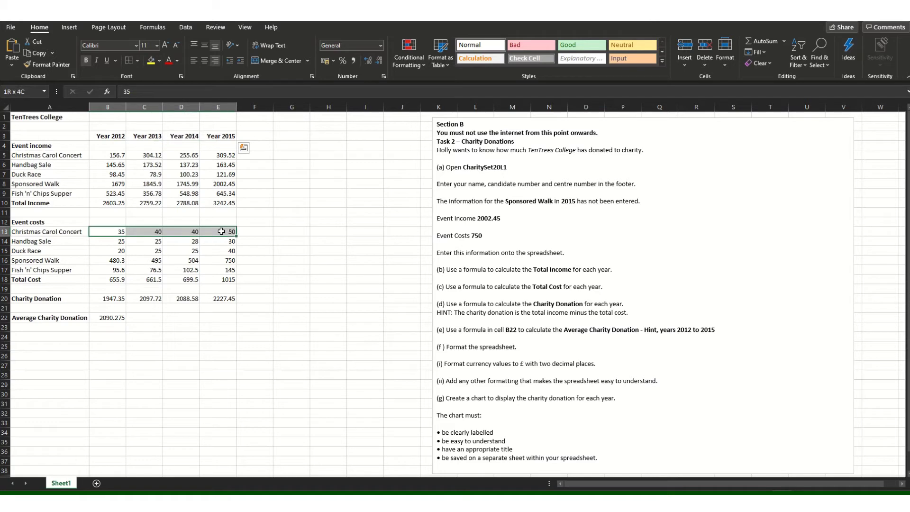
{"action": "left_click", "coordinate": [87, 61]}
Add all borders to the income table, its labels, costs table, donation row and average cells.
{"action": "left_click_drag", "start_coordinate": [101, 137], "coordinate": [224, 207]}
{"action": "left_click", "coordinate": [137, 60]}
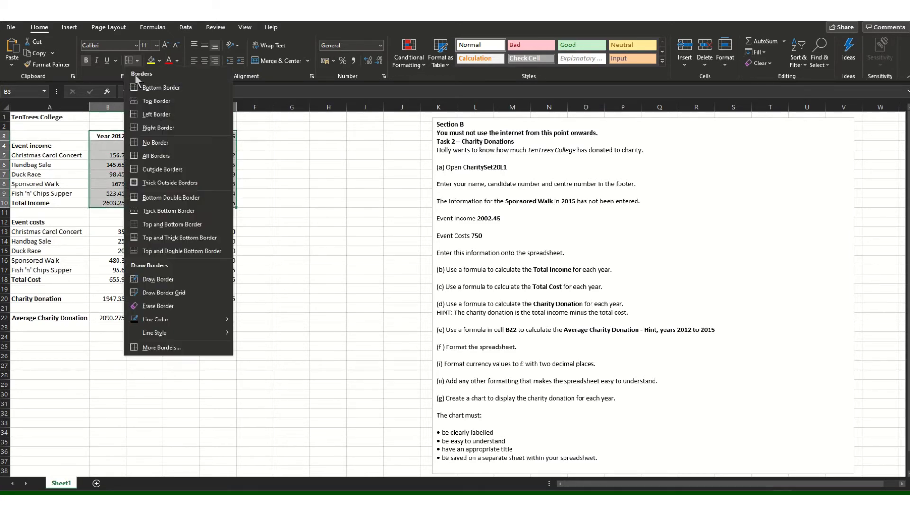
{"action": "left_click", "coordinate": [144, 159]}
{"action": "left_click_drag", "start_coordinate": [61, 146], "coordinate": [66, 203]}
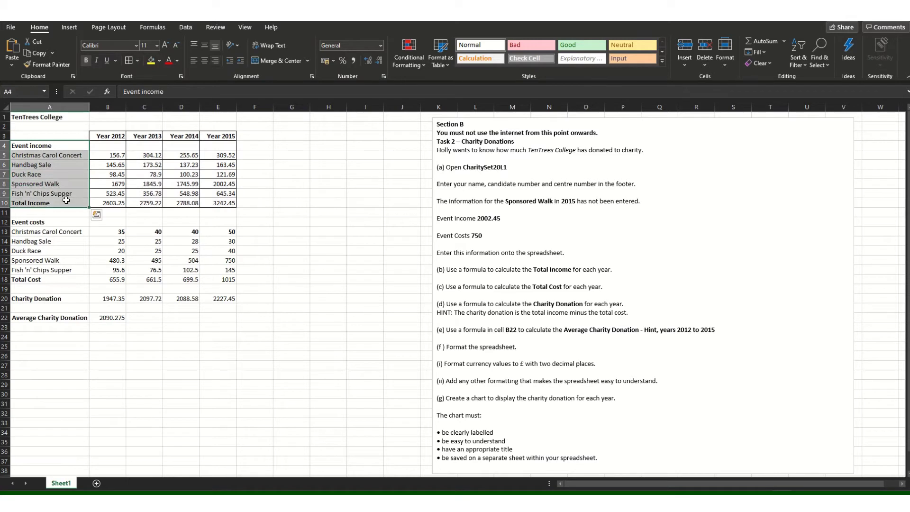
{"action": "left_click", "coordinate": [126, 64]}
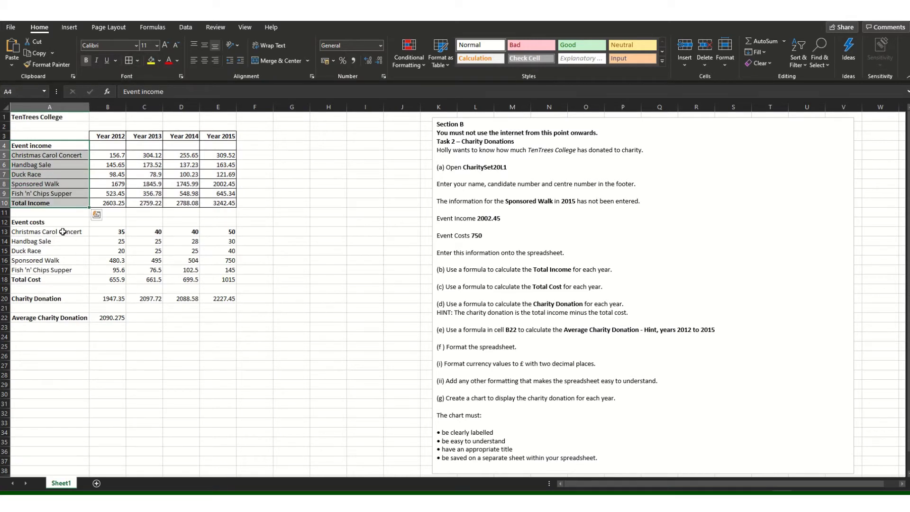
{"action": "left_click_drag", "start_coordinate": [67, 232], "coordinate": [214, 280]}
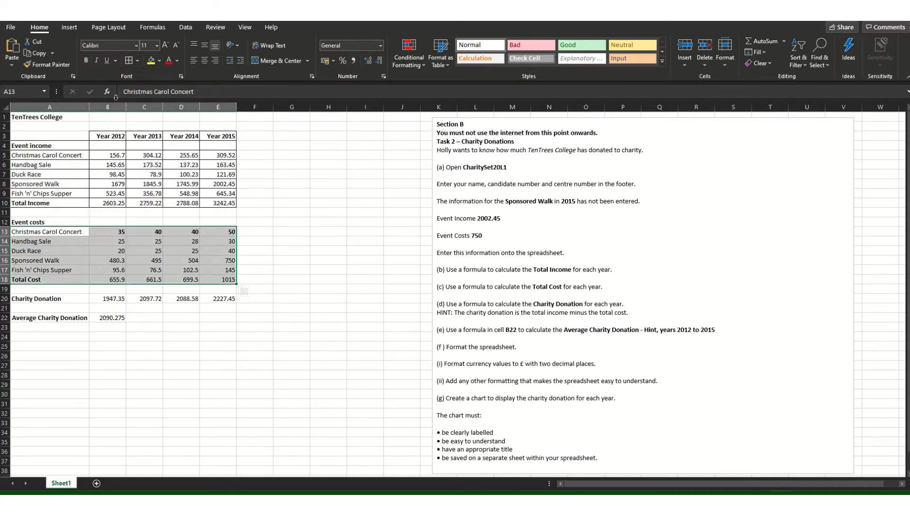
{"action": "left_click", "coordinate": [126, 64]}
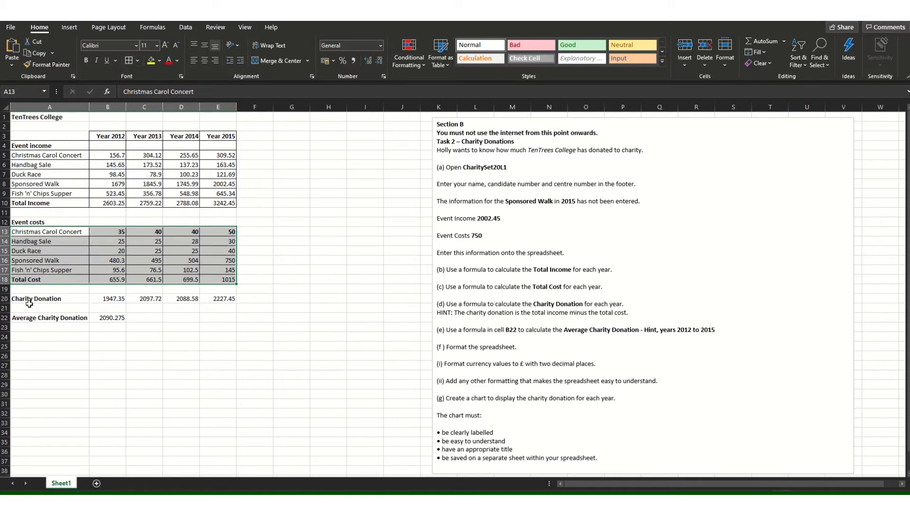
{"action": "mouse_move", "coordinate": [29, 303]}
{"action": "left_mouse_down"}
{"action": "mouse_move", "coordinate": [218, 300]}
{"action": "mouse_move", "coordinate": [31, 301]}
{"action": "left_mouse_up"}
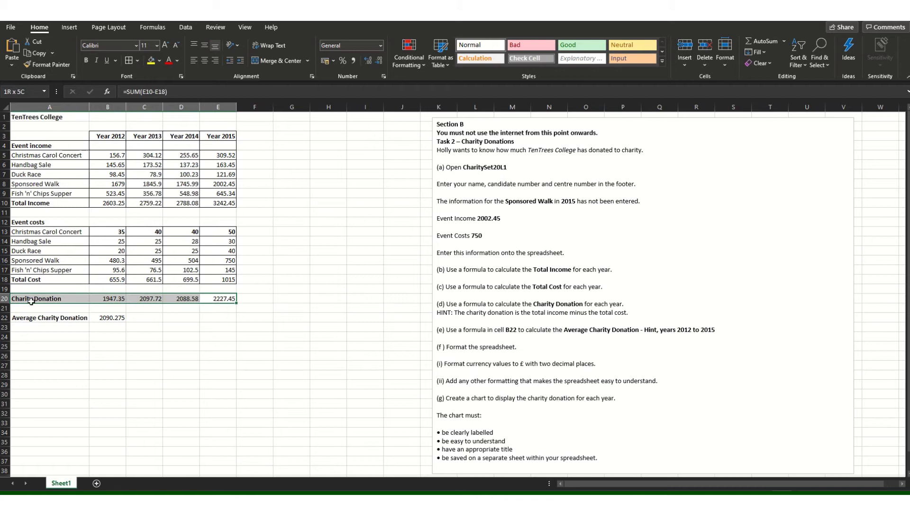
{"action": "left_click", "coordinate": [129, 62]}
{"action": "left_click_drag", "start_coordinate": [120, 322], "coordinate": [36, 319]}
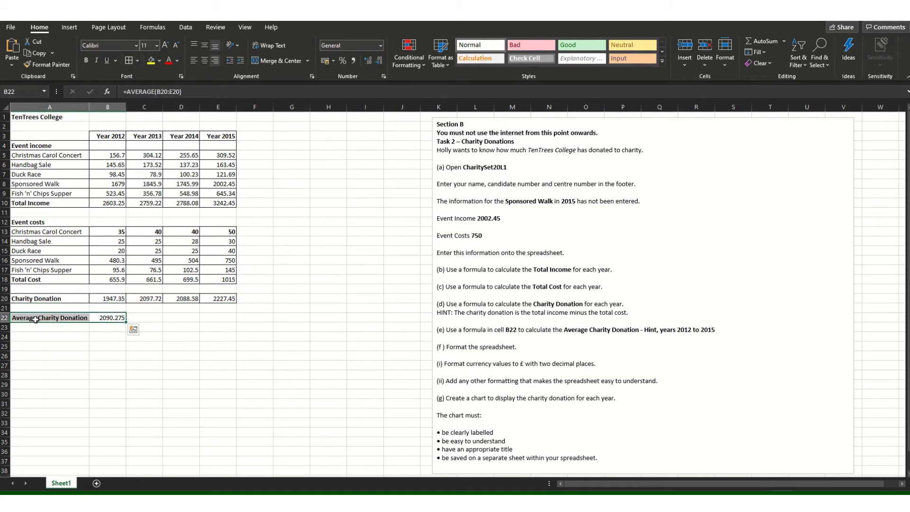
{"action": "left_click", "coordinate": [126, 60]}
{"action": "left_click_drag", "start_coordinate": [110, 156], "coordinate": [218, 204]}
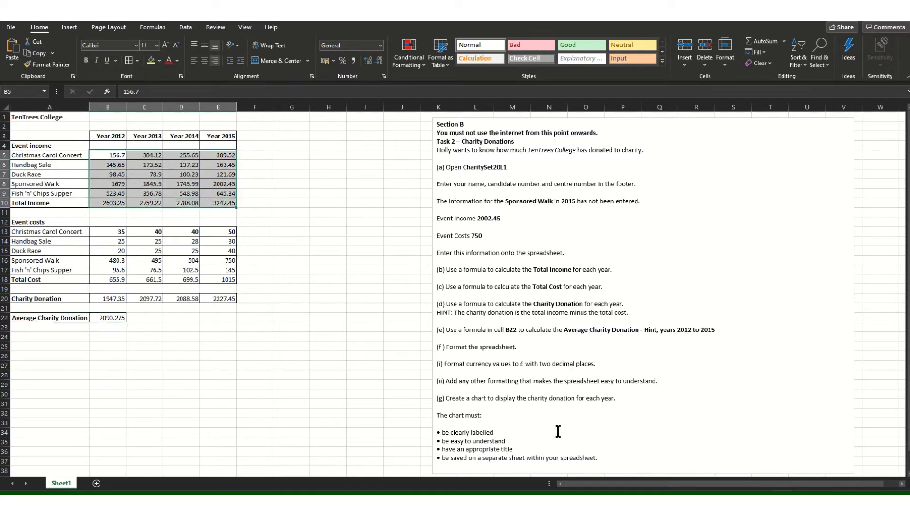
Format the income figures B5:E10 and cost figures B13:E18 as £ currency.
{"action": "left_click", "coordinate": [381, 45]}
{"action": "left_click", "coordinate": [363, 110]}
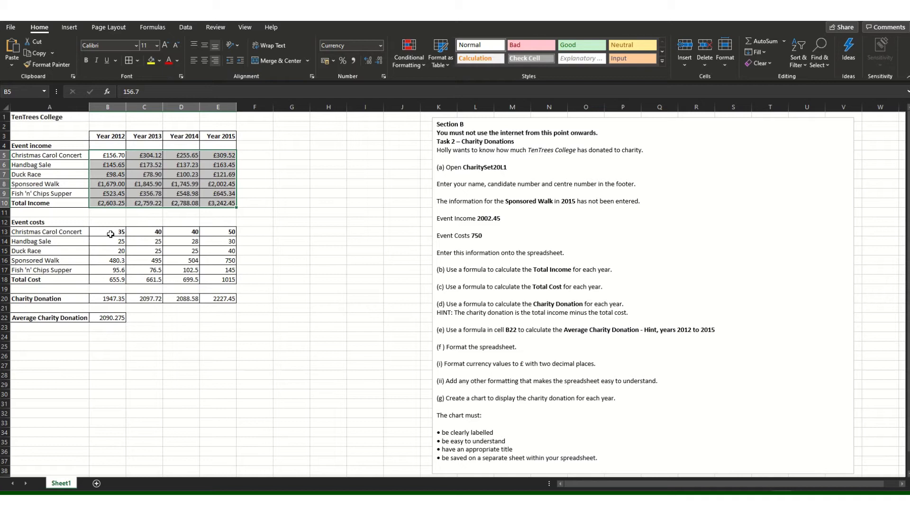
{"action": "left_click_drag", "start_coordinate": [110, 234], "coordinate": [222, 232]}
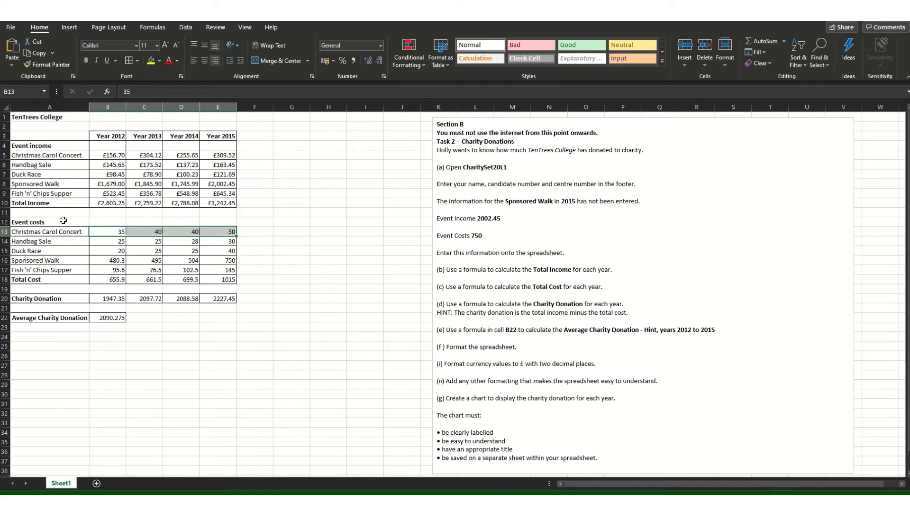
{"action": "left_click_drag", "start_coordinate": [102, 232], "coordinate": [217, 280]}
{"action": "left_click", "coordinate": [380, 46]}
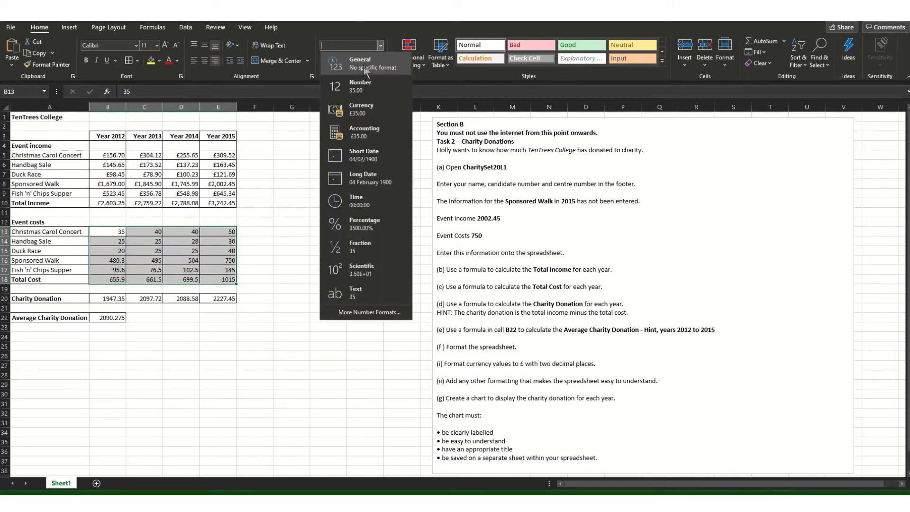
{"action": "left_click", "coordinate": [363, 112]}
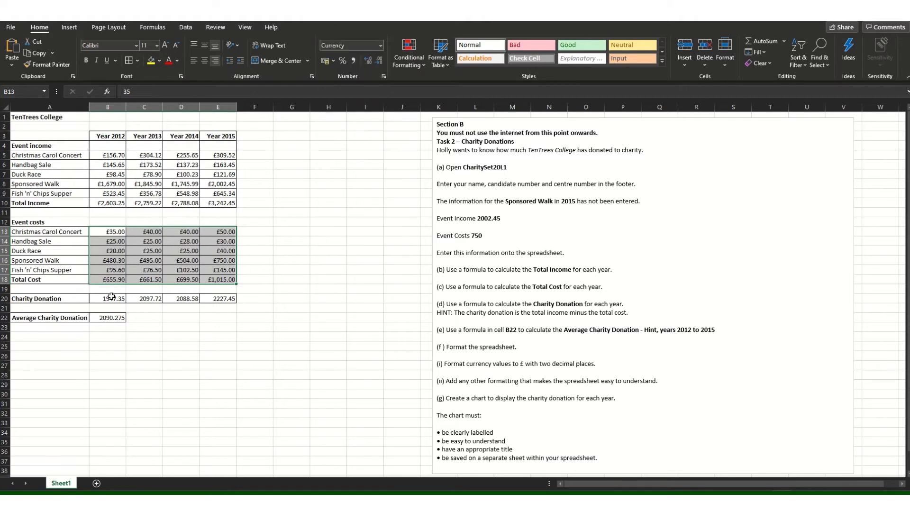
Format the Charity Donation row B20:E20 and the average in B22 as £ currency.
{"action": "left_click_drag", "start_coordinate": [111, 297], "coordinate": [221, 297]}
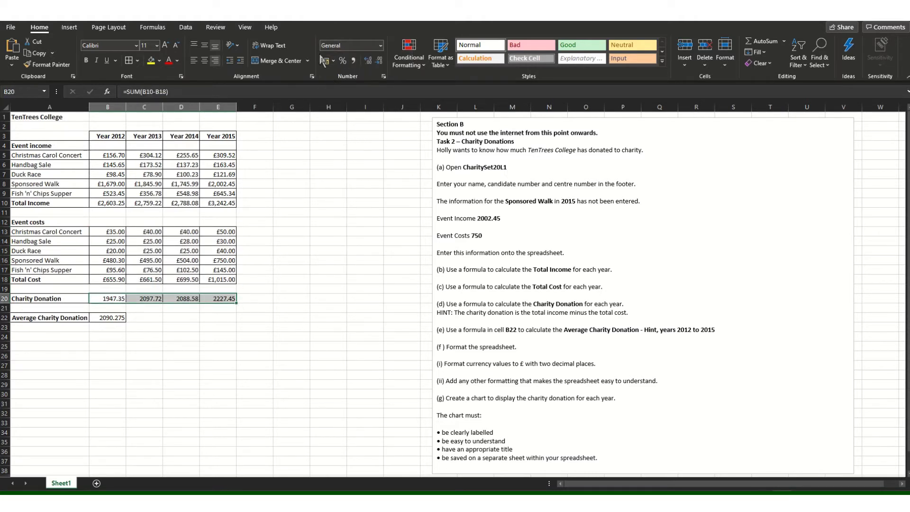
{"action": "left_click", "coordinate": [380, 46]}
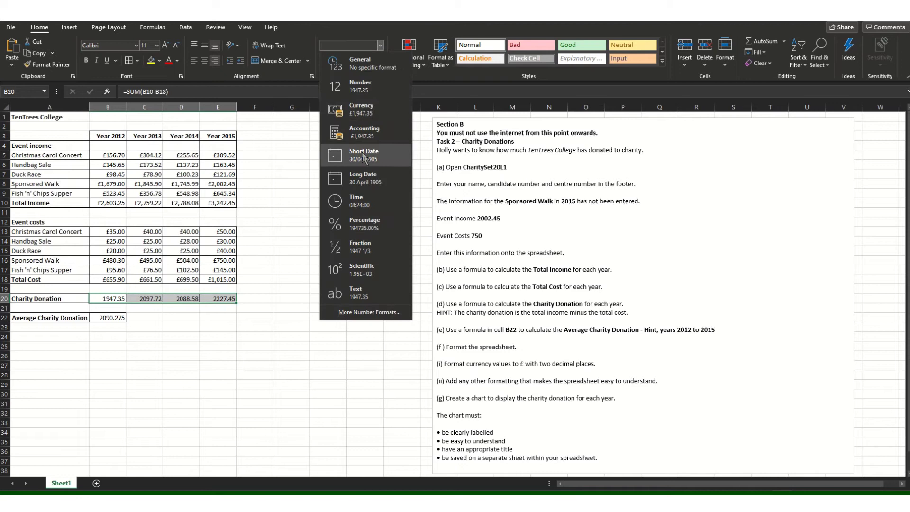
{"action": "left_click", "coordinate": [361, 109]}
{"action": "left_click", "coordinate": [112, 322]}
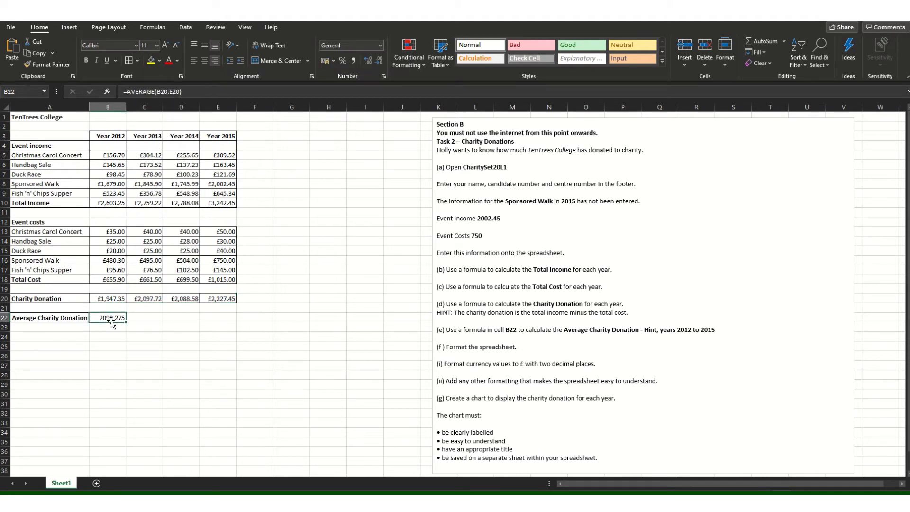
{"action": "left_click", "coordinate": [380, 45]}
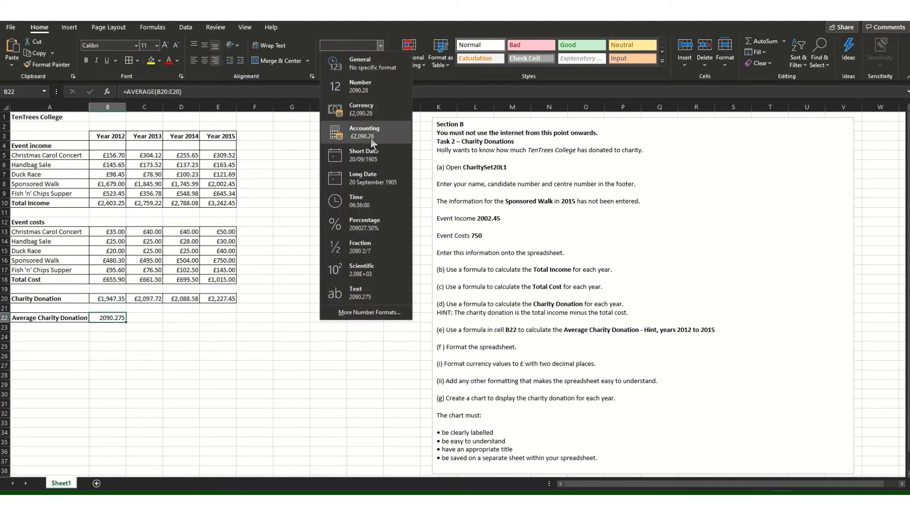
{"action": "left_click", "coordinate": [365, 110]}
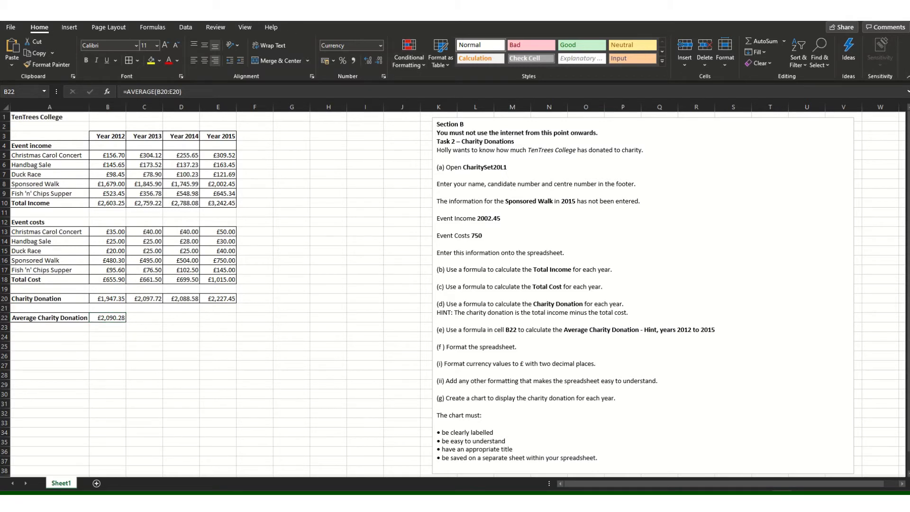
{"action": "left_click", "coordinate": [328, 355]}
{"action": "key", "text": "alt+n"}
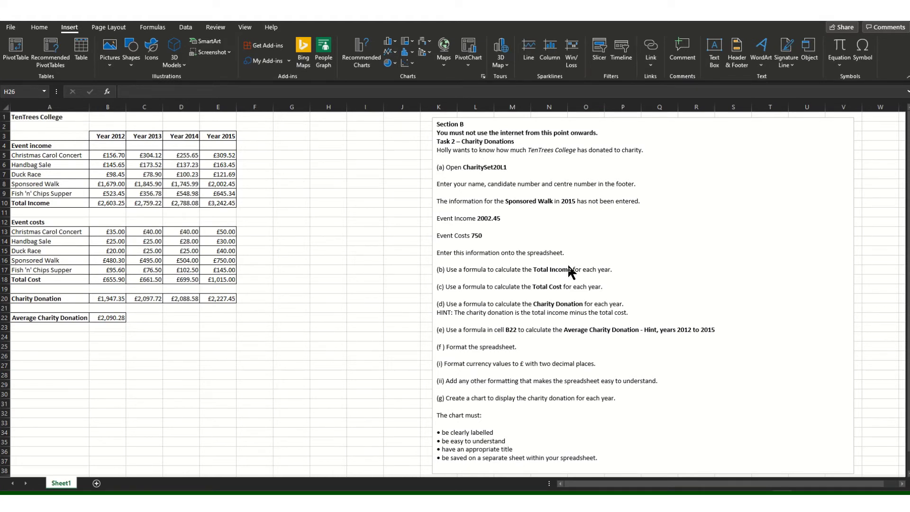
Enter Header & Footer editing and look through the preset footer list.
{"action": "left_click", "coordinate": [736, 62]}
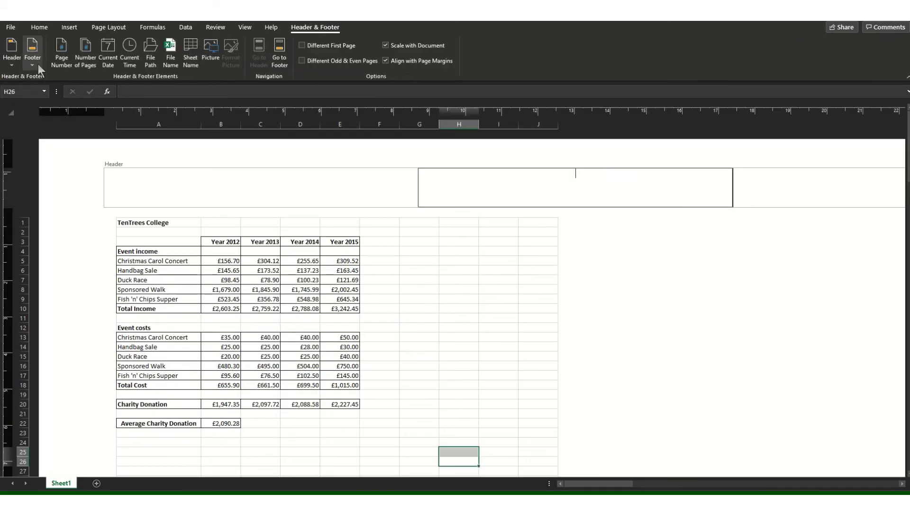
{"action": "left_click", "coordinate": [38, 64]}
{"action": "left_click", "coordinate": [52, 105]}
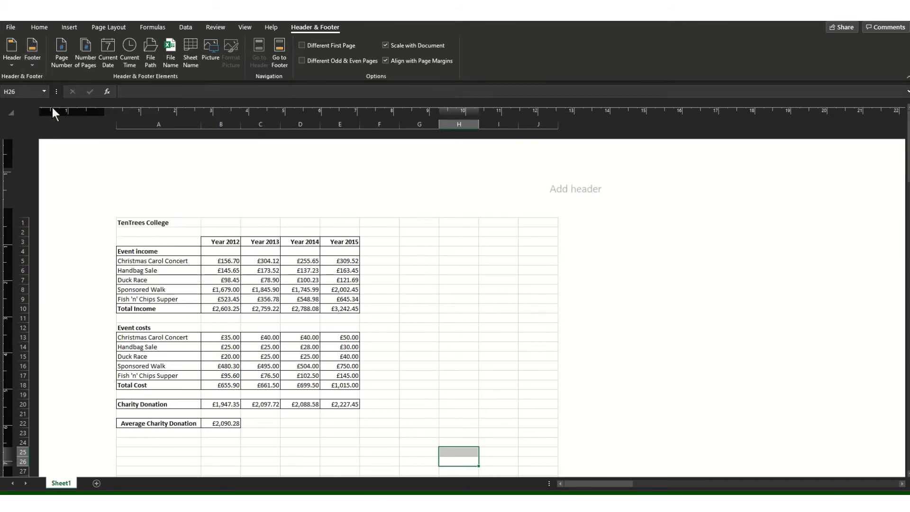
{"action": "scroll", "coordinate": [326, 313], "scroll_direction": "down", "scroll_amount": 10}
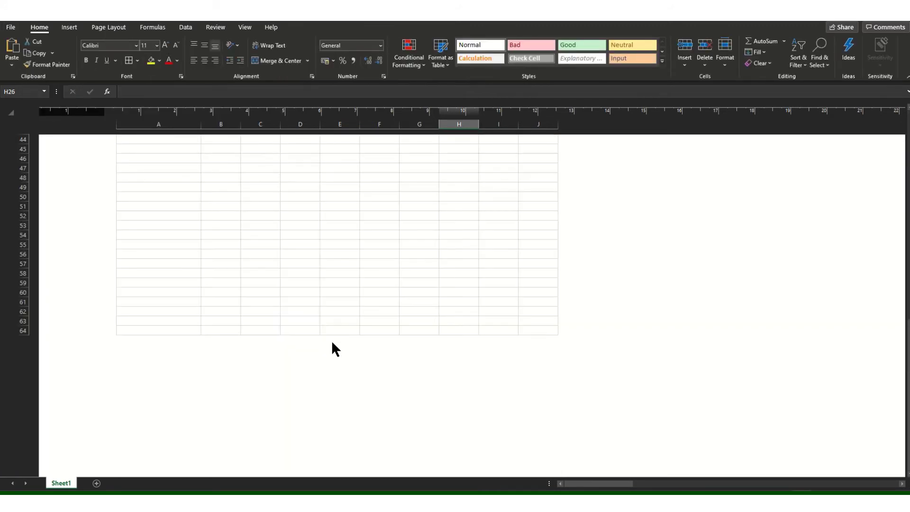
{"action": "scroll", "coordinate": [334, 384], "scroll_direction": "up", "scroll_amount": 15}
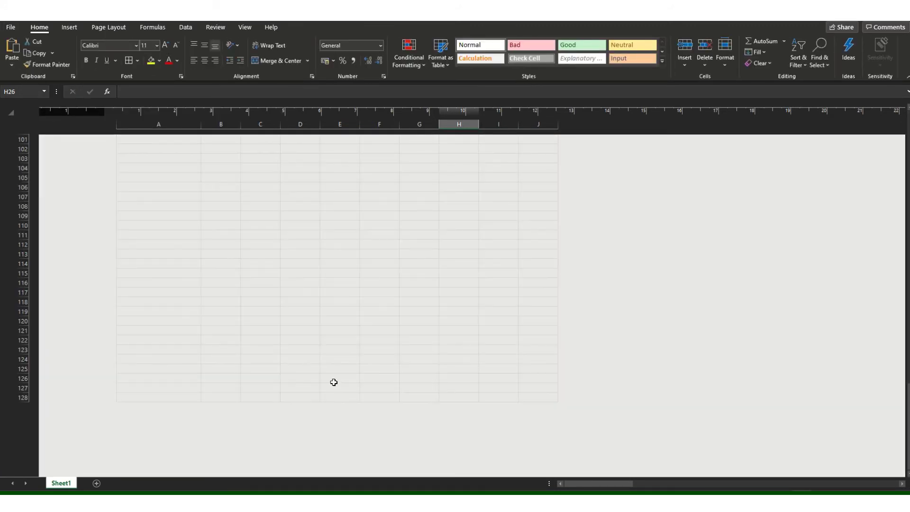
{"action": "scroll", "coordinate": [324, 326], "scroll_direction": "up", "scroll_amount": 3}
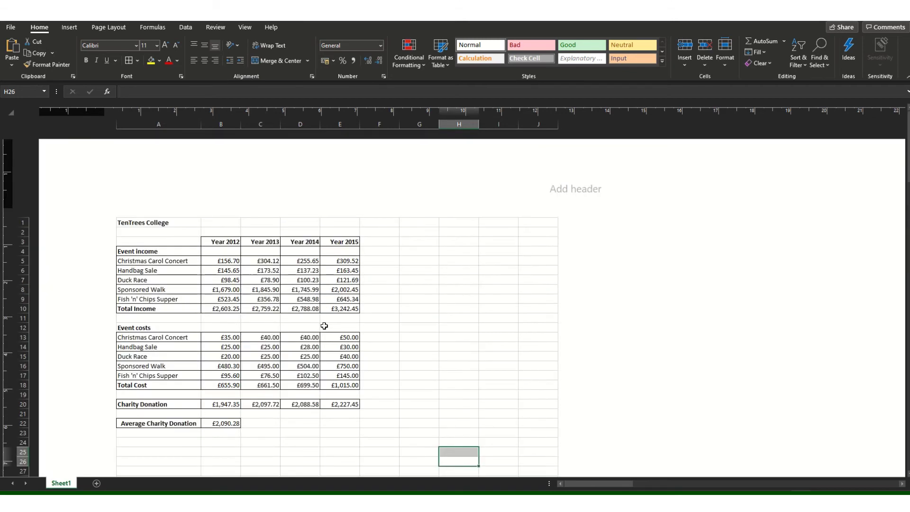
{"action": "scroll", "coordinate": [324, 326], "scroll_direction": "down", "scroll_amount": 5}
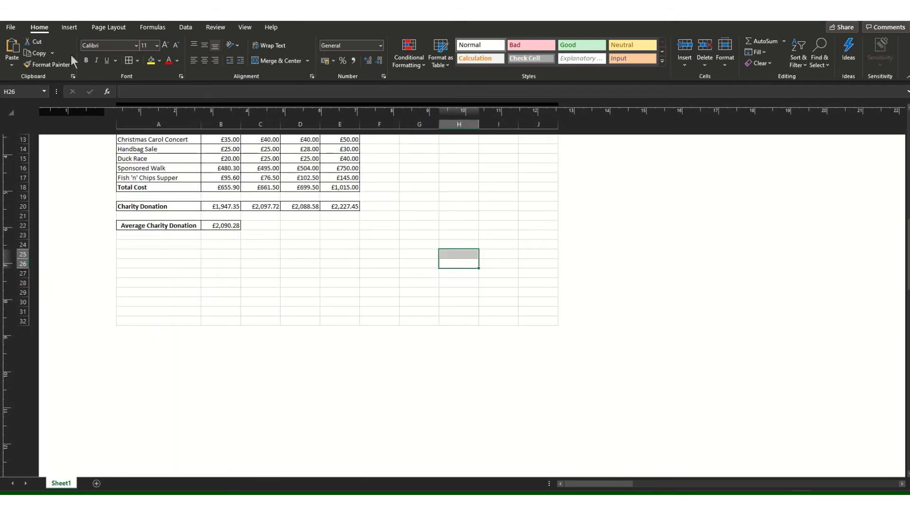
Apply the 'Page 1 of ?' preset footer, giving Page &[Page] of &[Pages].
{"action": "left_click", "coordinate": [68, 27]}
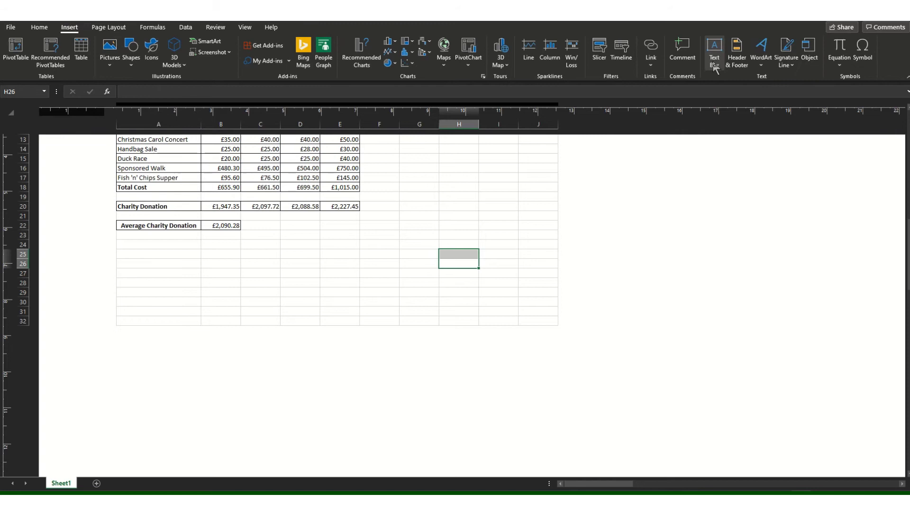
{"action": "left_click", "coordinate": [736, 65]}
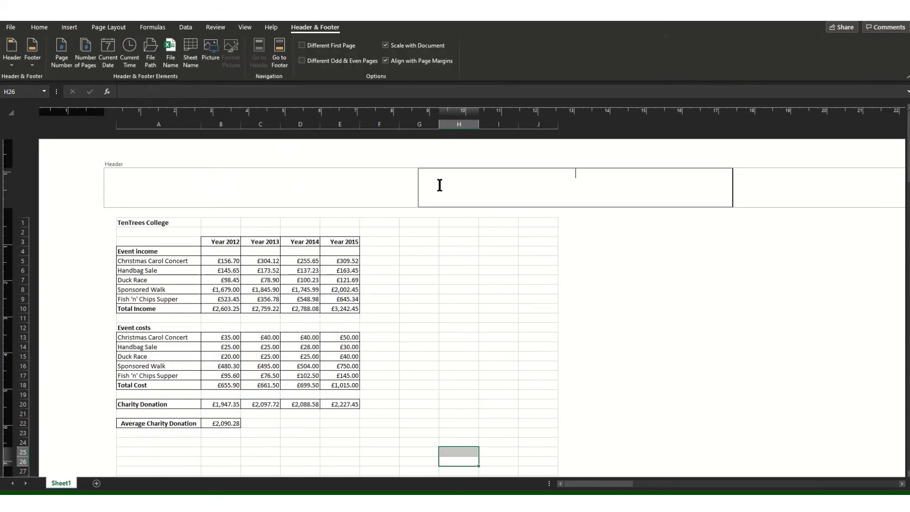
{"action": "left_click", "coordinate": [29, 63]}
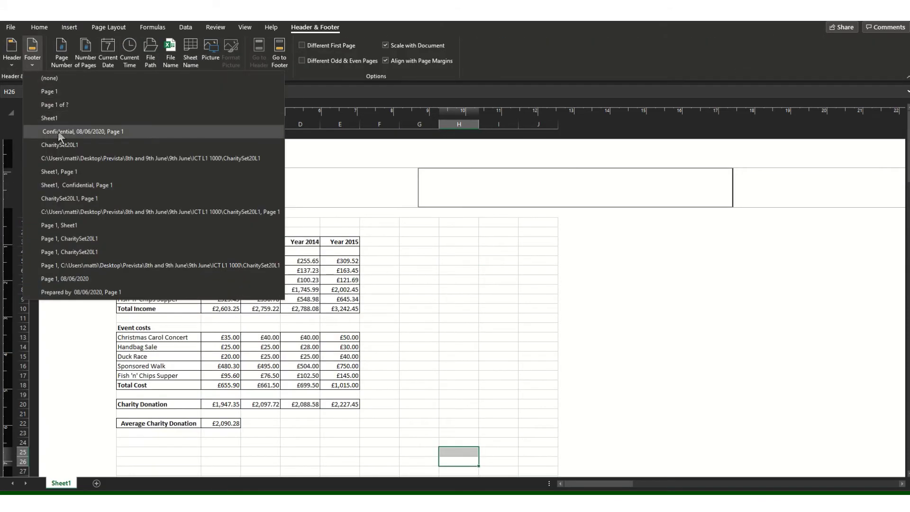
{"action": "left_click", "coordinate": [59, 106]}
{"action": "scroll", "coordinate": [308, 290], "scroll_direction": "down", "scroll_amount": 15}
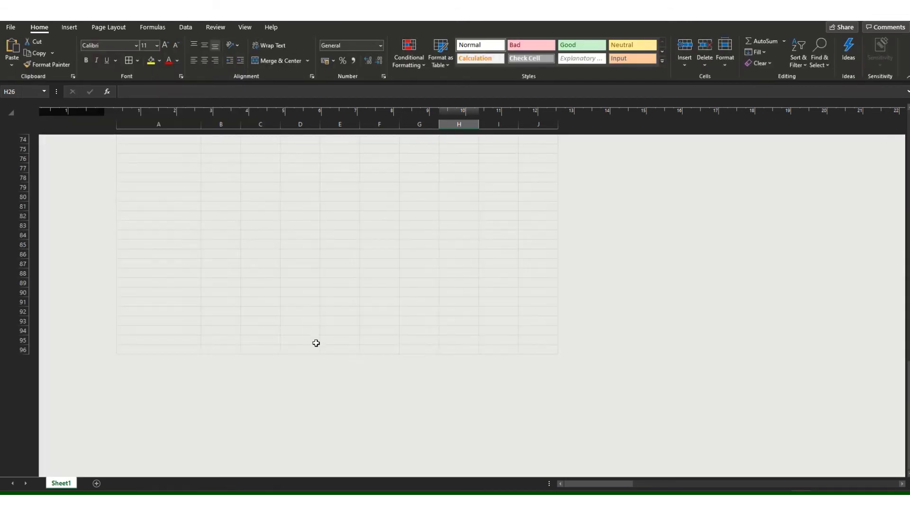
{"action": "scroll", "coordinate": [344, 413], "scroll_direction": "up", "scroll_amount": 12}
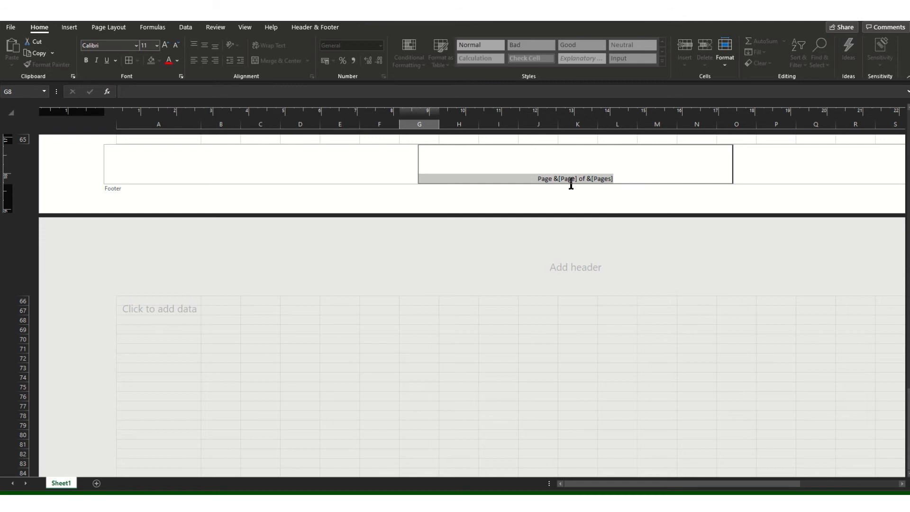
Replace the page-number footer text with the candidate's name, candidate number and centre number.
{"action": "left_click_drag", "start_coordinate": [609, 178], "coordinate": [465, 172]}
{"action": "key", "text": "Delete"}
{"action": "key", "text": "Delete"}
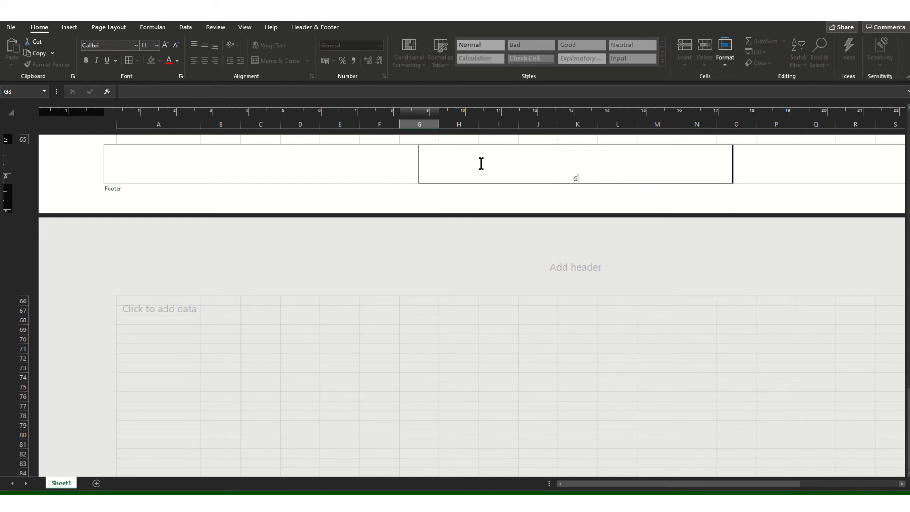
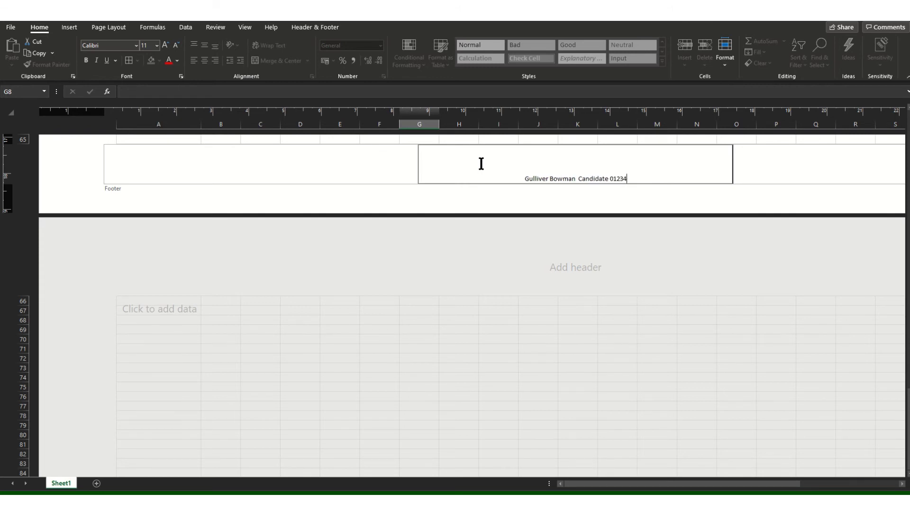
{"action": "type", "text": "  Cent"}
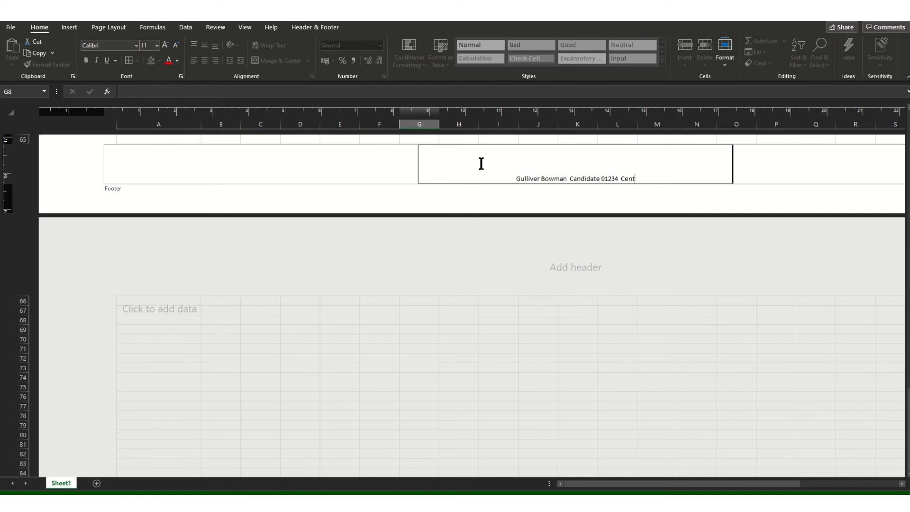
{"action": "type", "text": "re "}
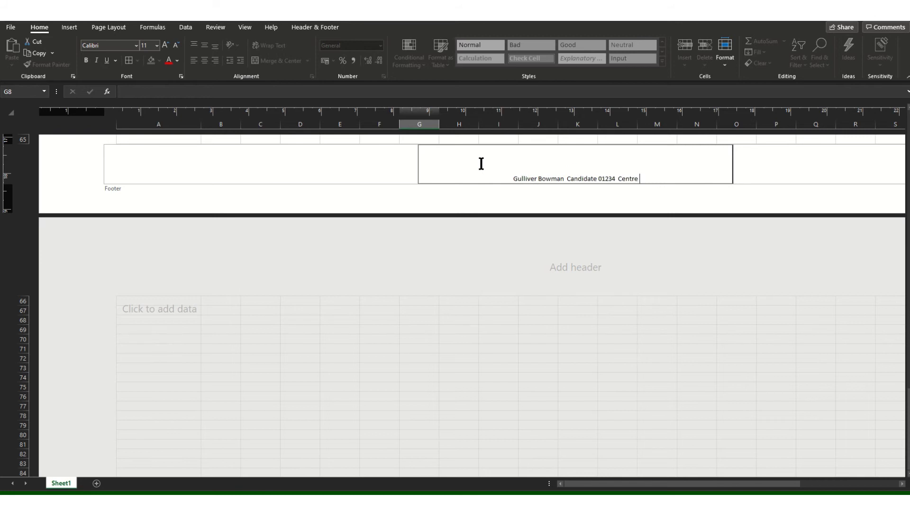
{"action": "type", "text": "No 1234"}
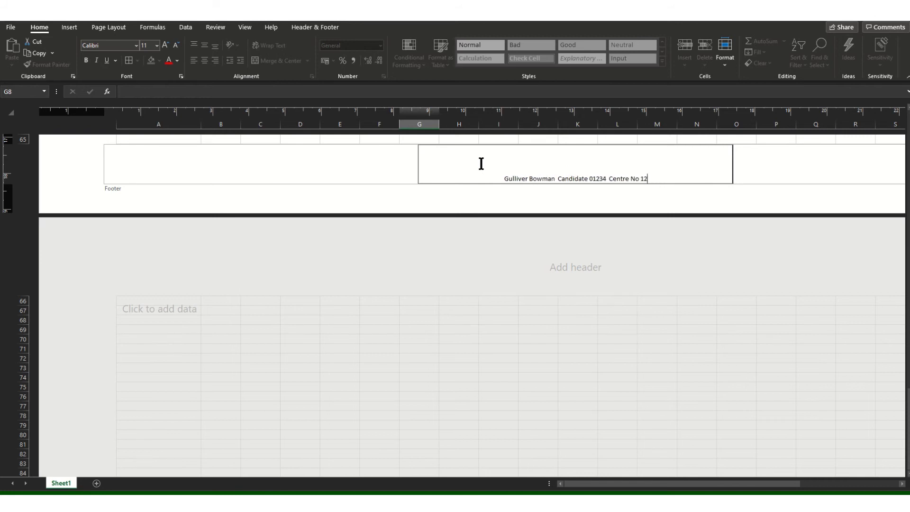
Finish editing the footer and switch the worksheet back to Normal view.
{"action": "left_click", "coordinate": [560, 186]}
{"action": "left_click", "coordinate": [245, 29]}
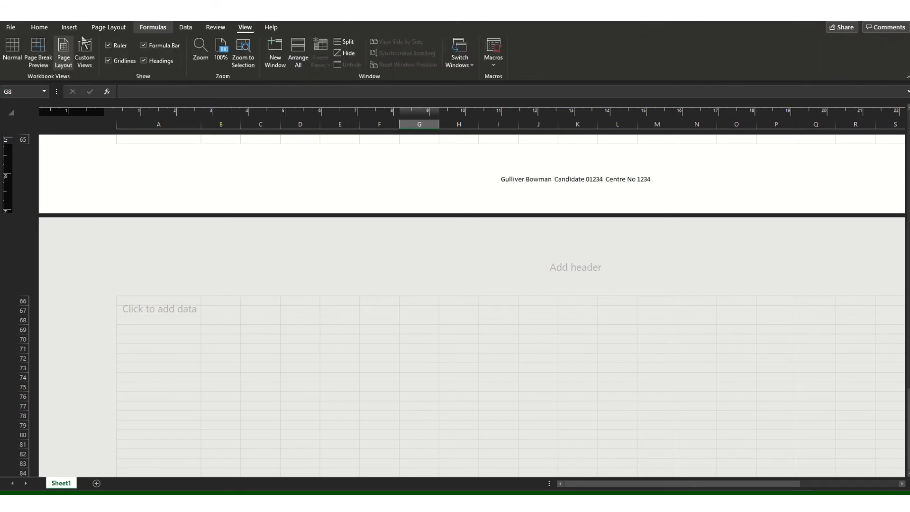
{"action": "left_click", "coordinate": [13, 50]}
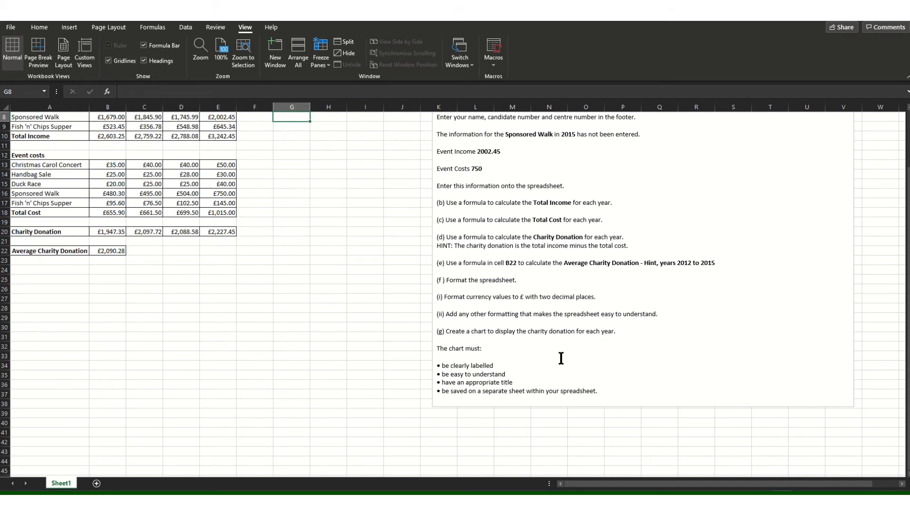
{"action": "scroll", "coordinate": [284, 270], "scroll_direction": "up", "scroll_amount": 2}
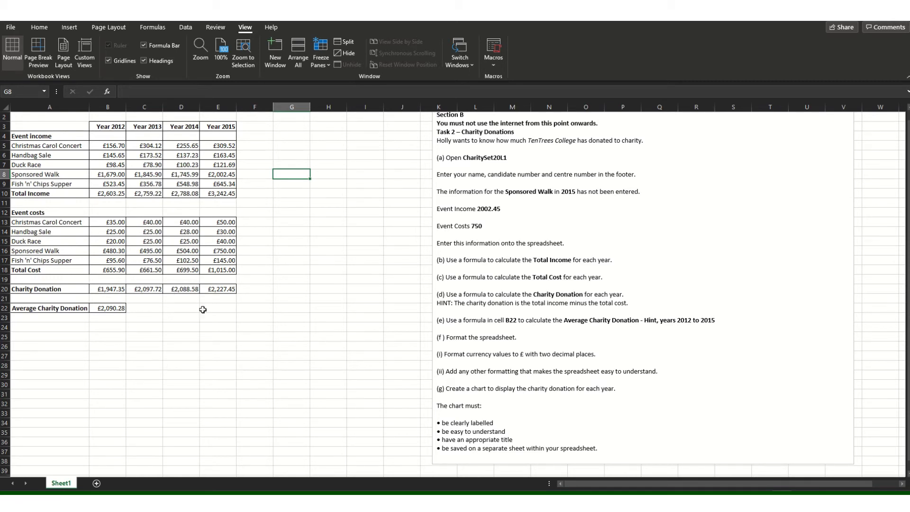
{"action": "left_click_drag", "start_coordinate": [112, 126], "coordinate": [220, 126]}
{"action": "left_click_drag", "start_coordinate": [61, 290], "coordinate": [222, 287]}
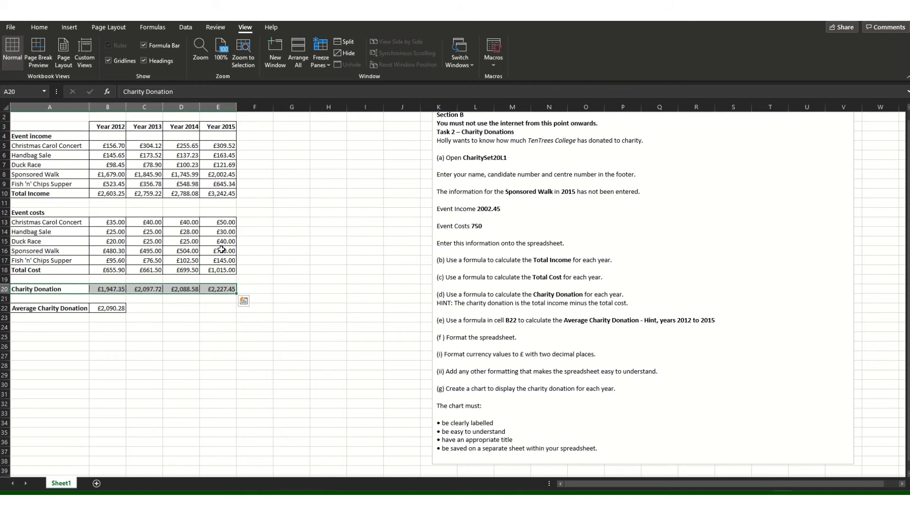
{"action": "left_click", "coordinate": [39, 28]}
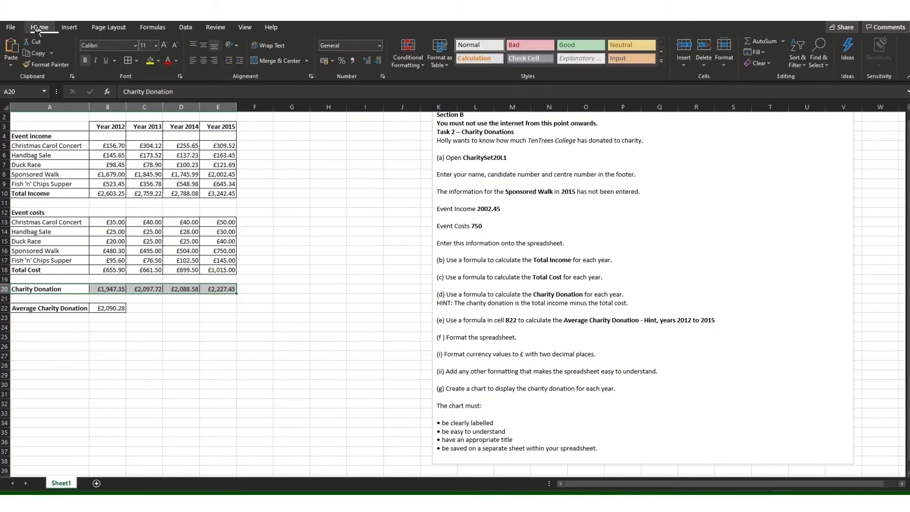
{"action": "left_click", "coordinate": [70, 27]}
{"action": "left_click", "coordinate": [361, 68]}
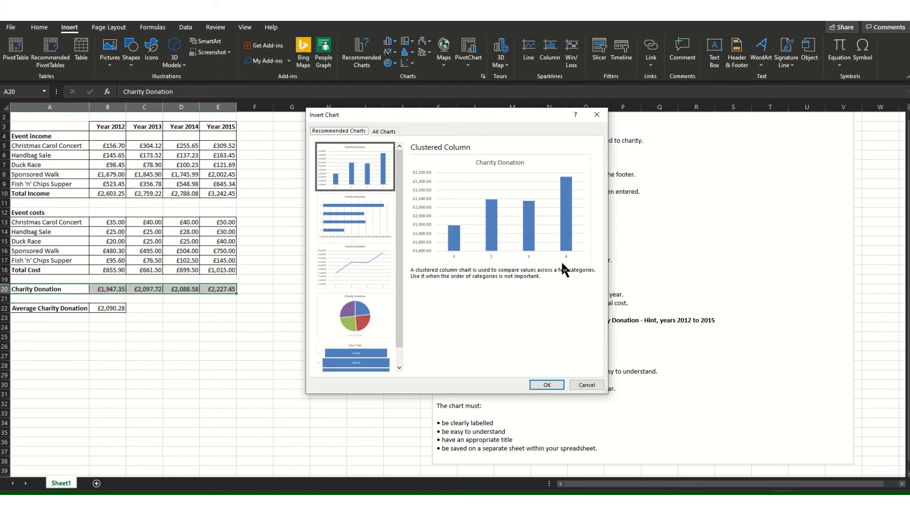
{"action": "left_click", "coordinate": [586, 385]}
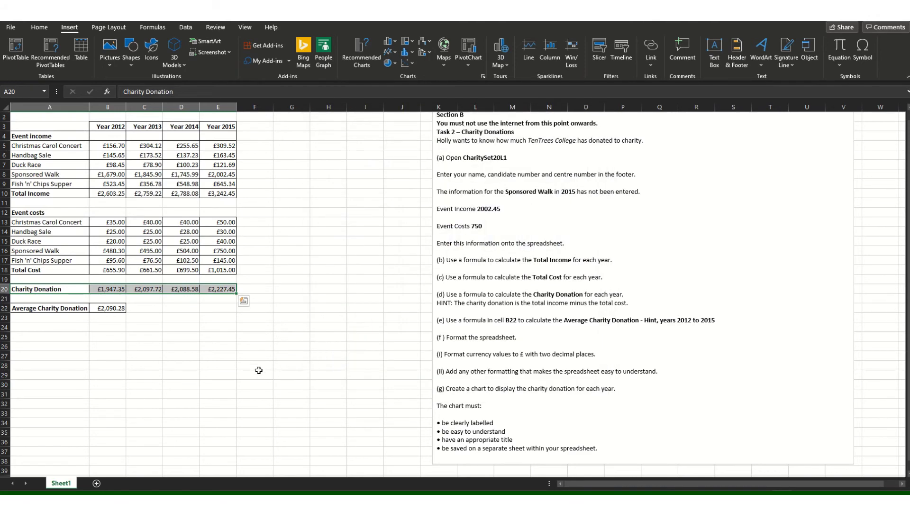
{"action": "left_click", "coordinate": [256, 374]}
{"action": "left_click_drag", "start_coordinate": [108, 127], "coordinate": [204, 129]}
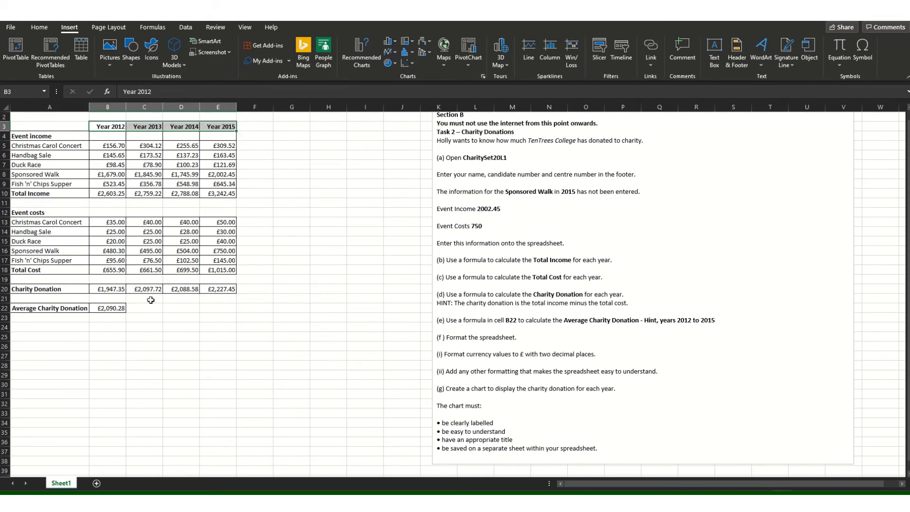
{"action": "left_click_drag", "start_coordinate": [65, 290], "coordinate": [217, 289]}
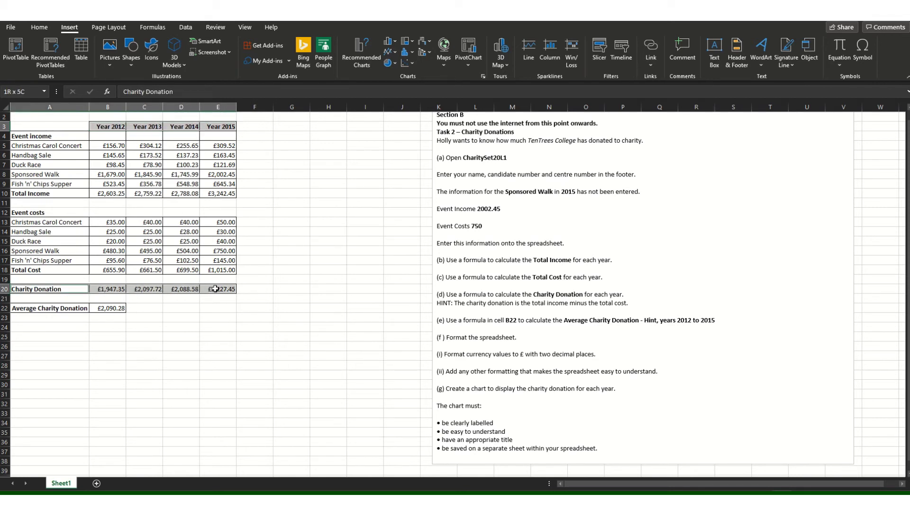
{"action": "left_click", "coordinate": [369, 69]}
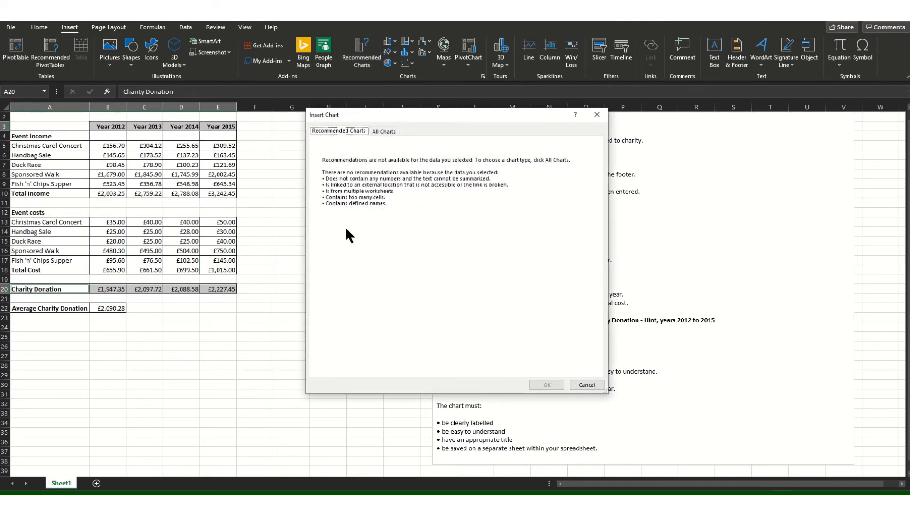
Select the year headings B3:E3 together with the Charity Donation totals B20:E20.
{"action": "left_click", "coordinate": [599, 118]}
{"action": "left_click_drag", "start_coordinate": [260, 374], "coordinate": [256, 365]}
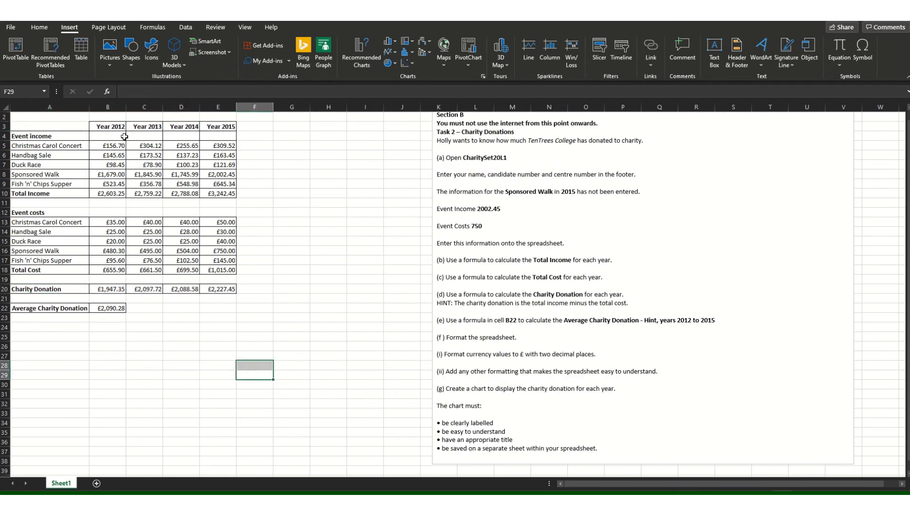
{"action": "left_click_drag", "start_coordinate": [101, 127], "coordinate": [230, 127]}
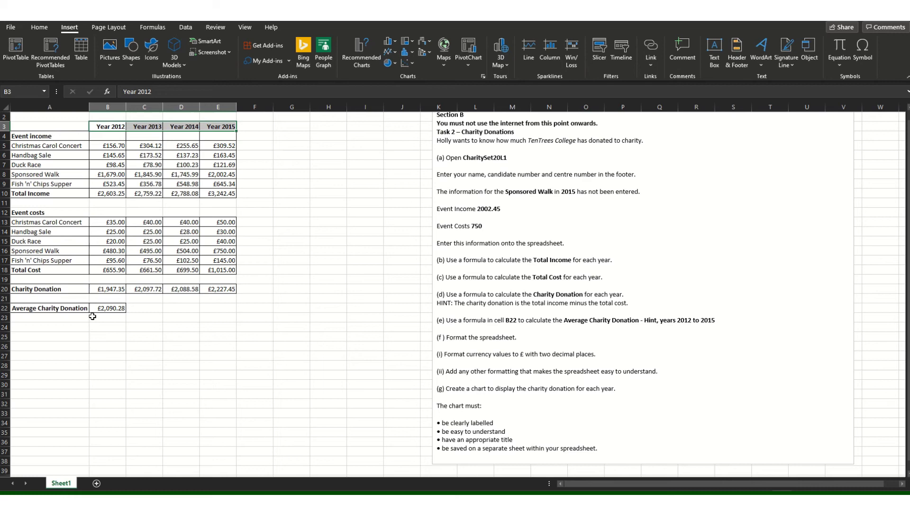
{"action": "left_click_drag", "start_coordinate": [101, 289], "coordinate": [208, 288]}
Insert the recommended clustered column chart for the selected donation data.
{"action": "left_click", "coordinate": [365, 49]}
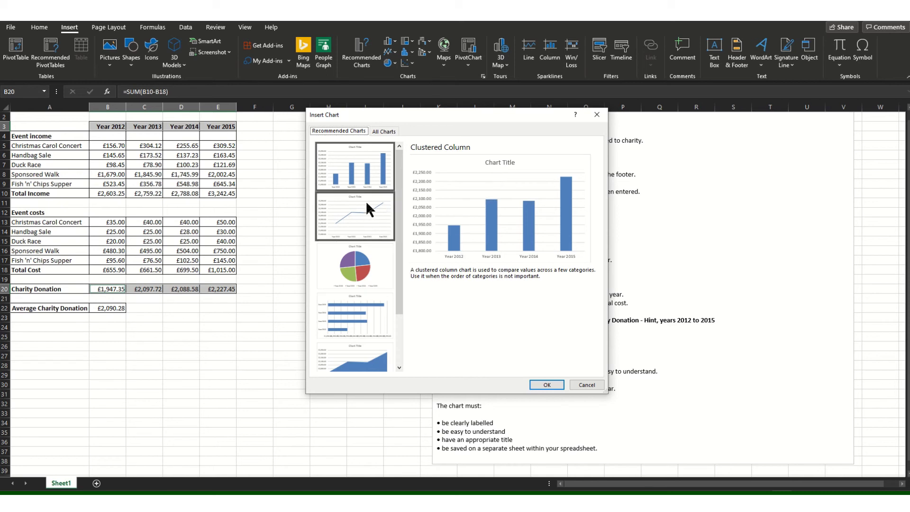
{"action": "left_click_drag", "start_coordinate": [399, 264], "coordinate": [404, 223]}
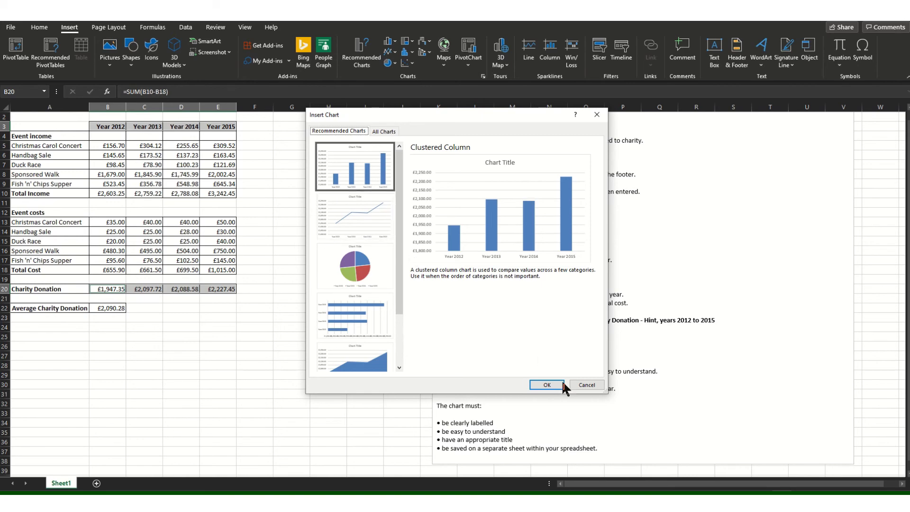
{"action": "left_click", "coordinate": [546, 384]}
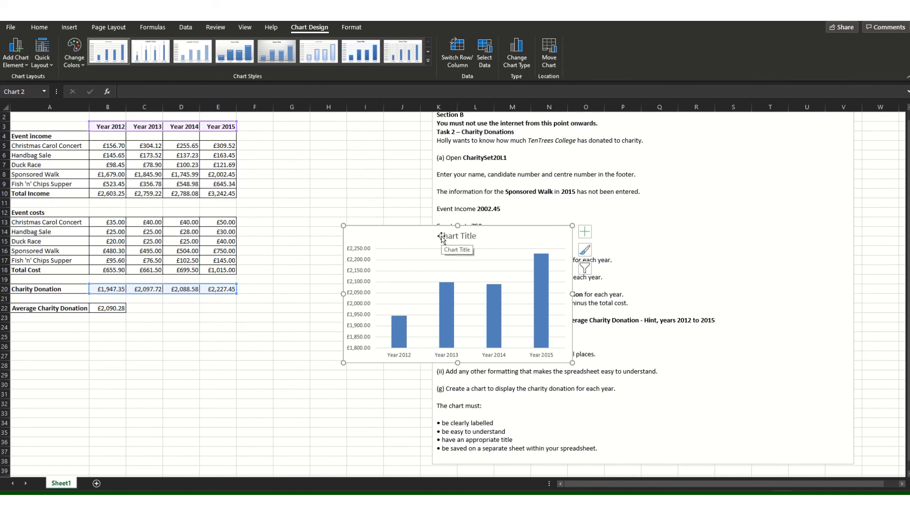
Replace the 'Chart Title' placeholder with 'Charity Donation for each year'.
{"action": "left_click", "coordinate": [441, 237]}
{"action": "triple_click", "coordinate": [457, 235]}
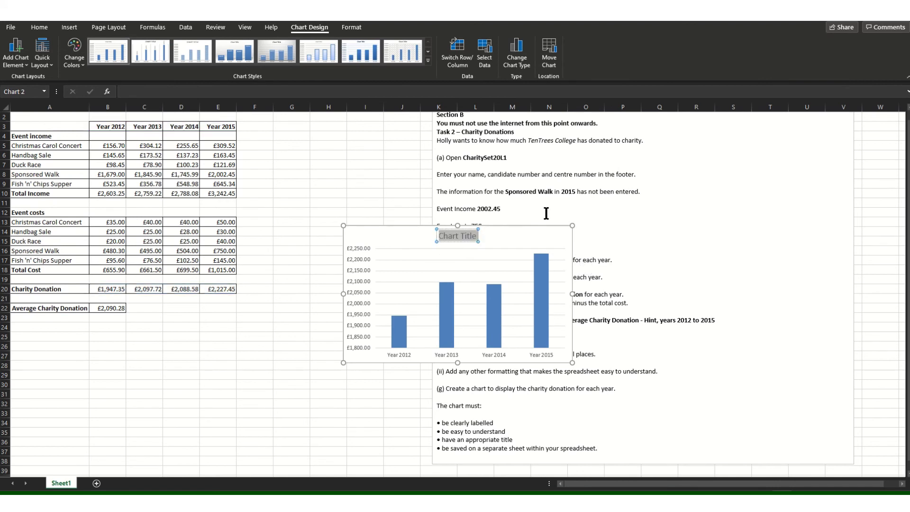
{"action": "type", "text": "Charity"}
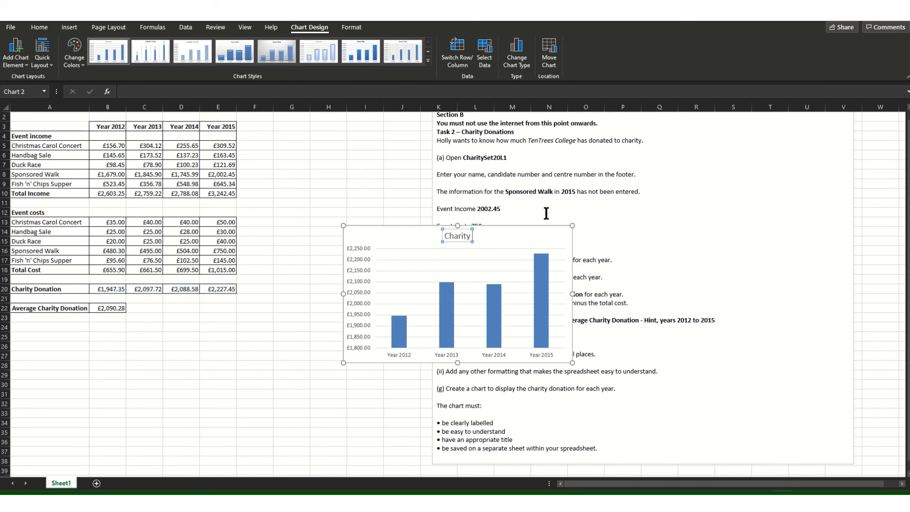
{"action": "type", "text": " Donation p"}
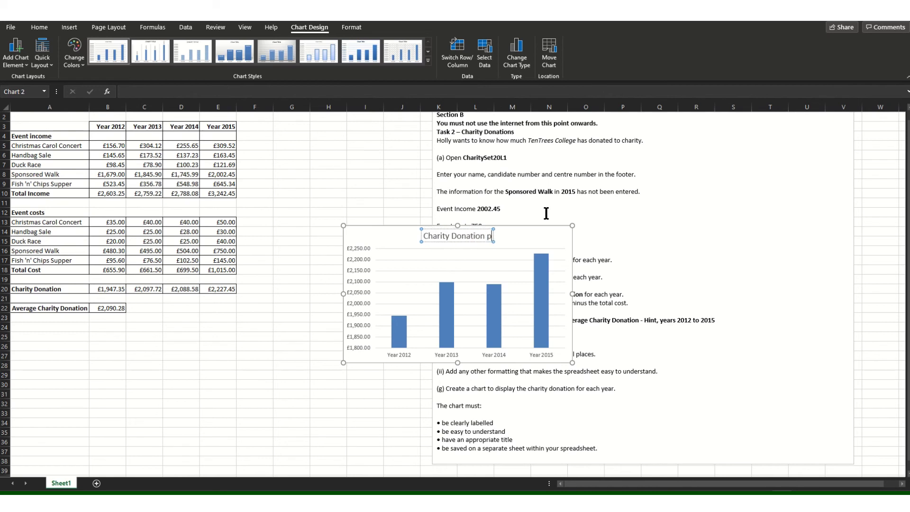
{"action": "type", "text": "er"}
{"action": "key", "text": "BackSpace"}
{"action": "key", "text": "BackSpace"}
{"action": "key", "text": "BackSpace"}
{"action": "type", "text": "fo"}
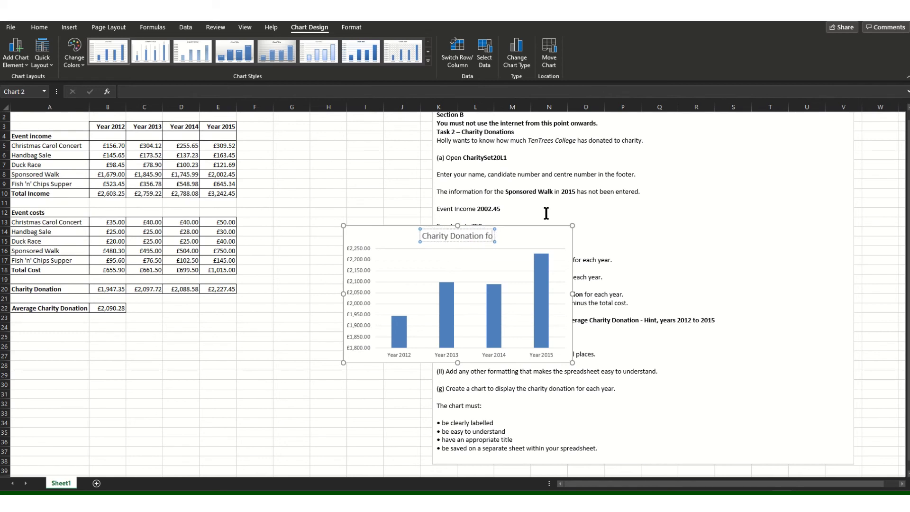
{"action": "type", "text": "r each year"}
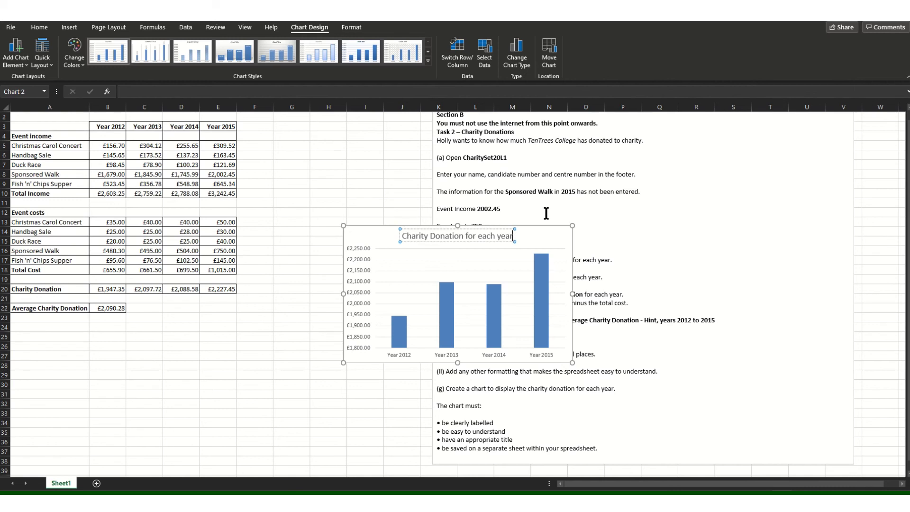
Move the donations chart to a new chart sheet named Chart1.
{"action": "left_click", "coordinate": [548, 50]}
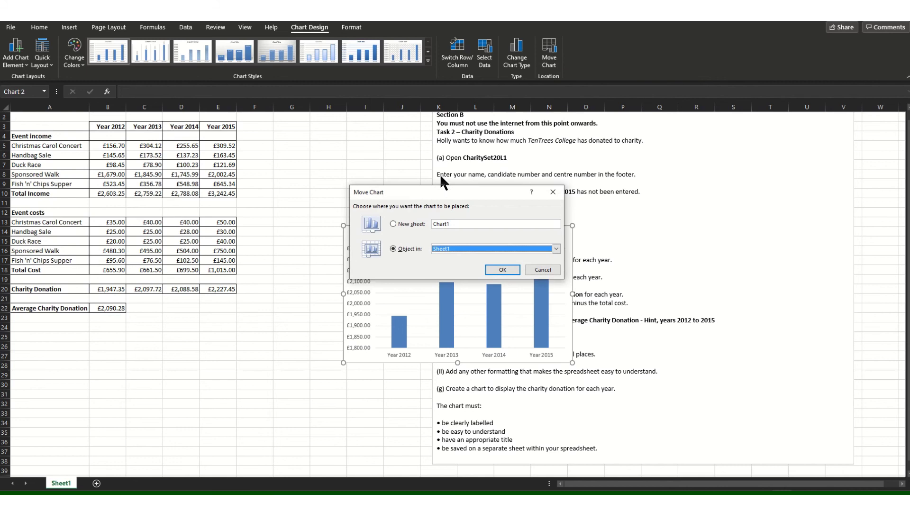
{"action": "left_click", "coordinate": [411, 223]}
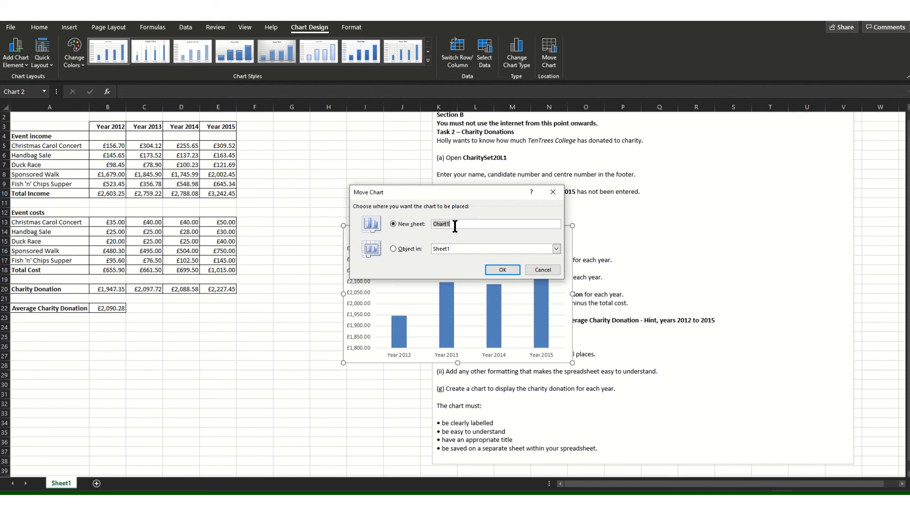
{"action": "left_click", "coordinate": [503, 270]}
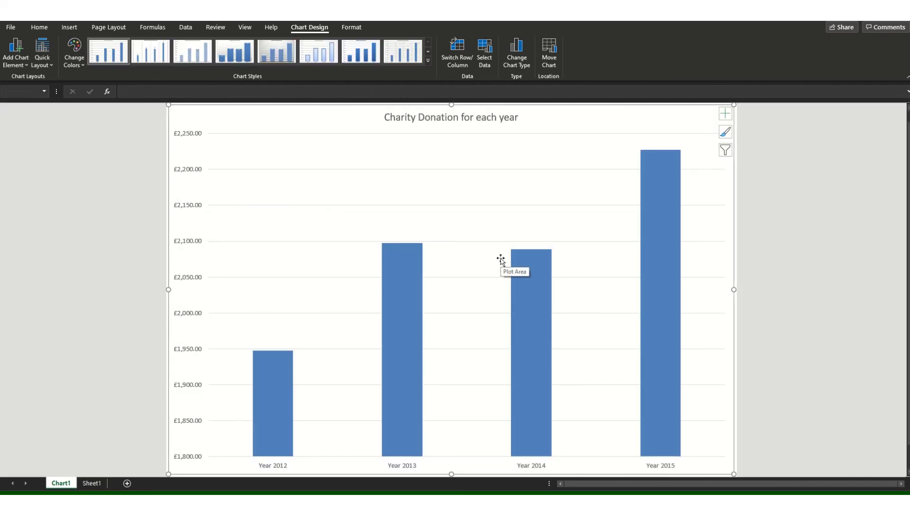
Select the chart's plot area on Chart1, then return to the Sheet1 worksheet.
{"action": "left_click", "coordinate": [37, 27]}
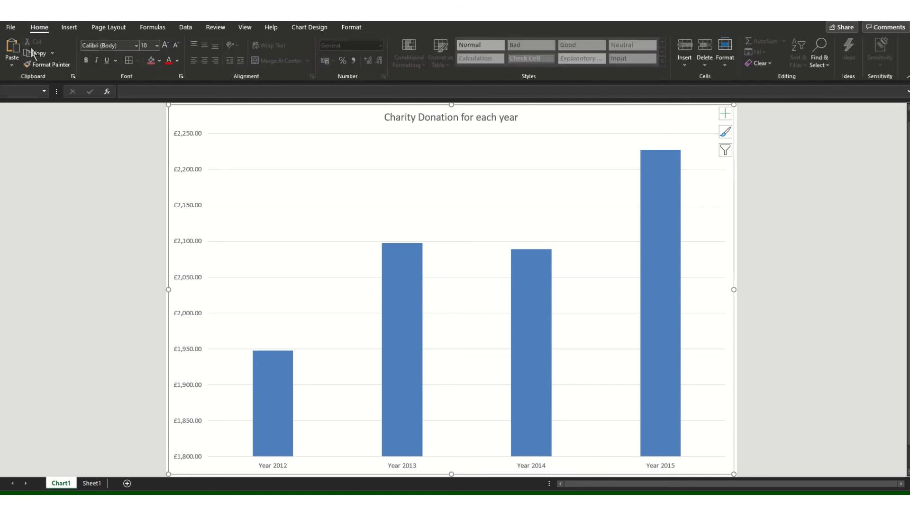
{"action": "left_click", "coordinate": [223, 233]}
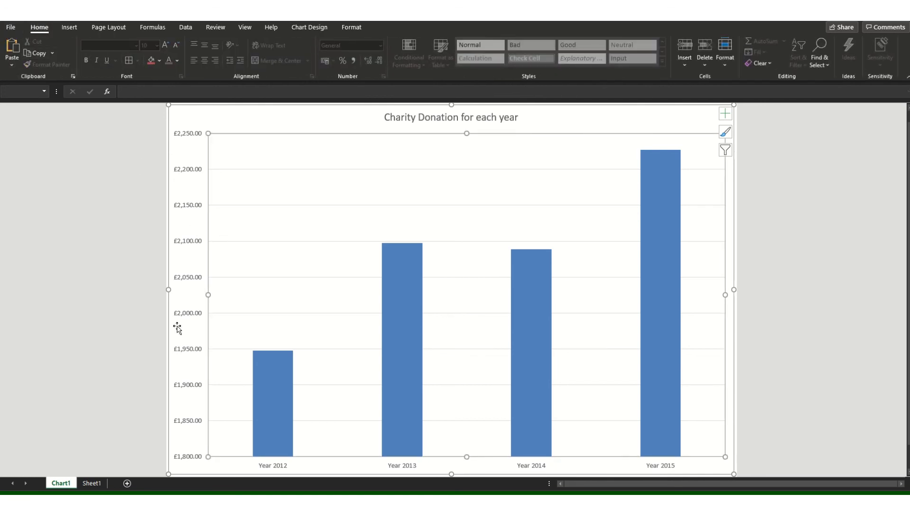
{"action": "key", "text": "Escape"}
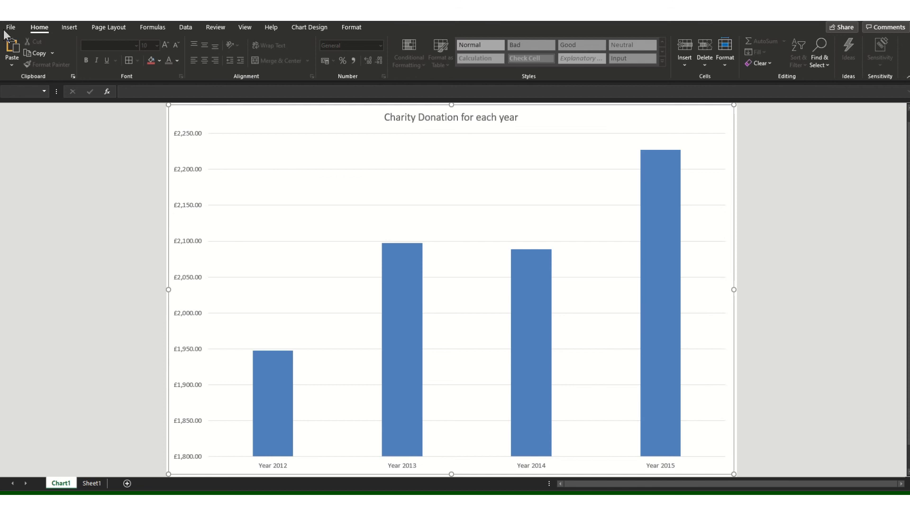
{"action": "key", "text": "Down"}
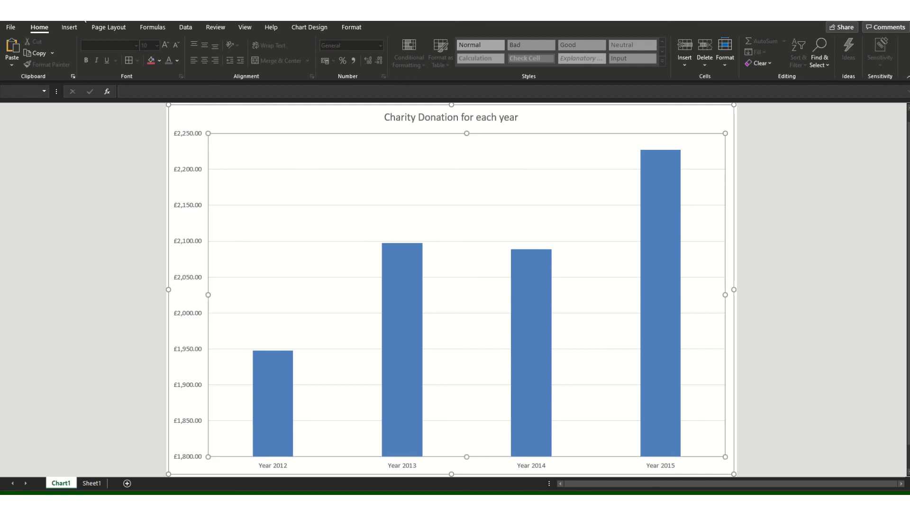
{"action": "left_click", "coordinate": [92, 484]}
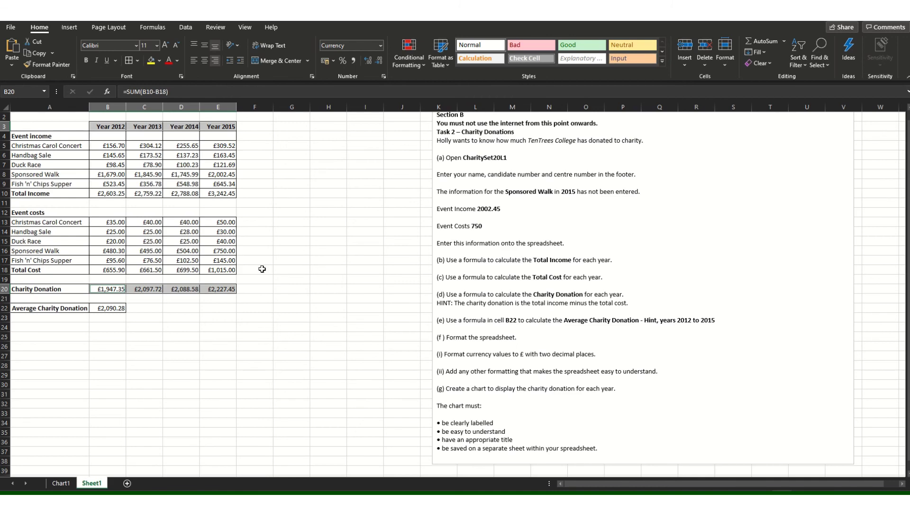
Insert another recommended clustered column chart of the yearly donations on Sheet1.
{"action": "left_click", "coordinate": [64, 26]}
{"action": "left_click", "coordinate": [377, 61]}
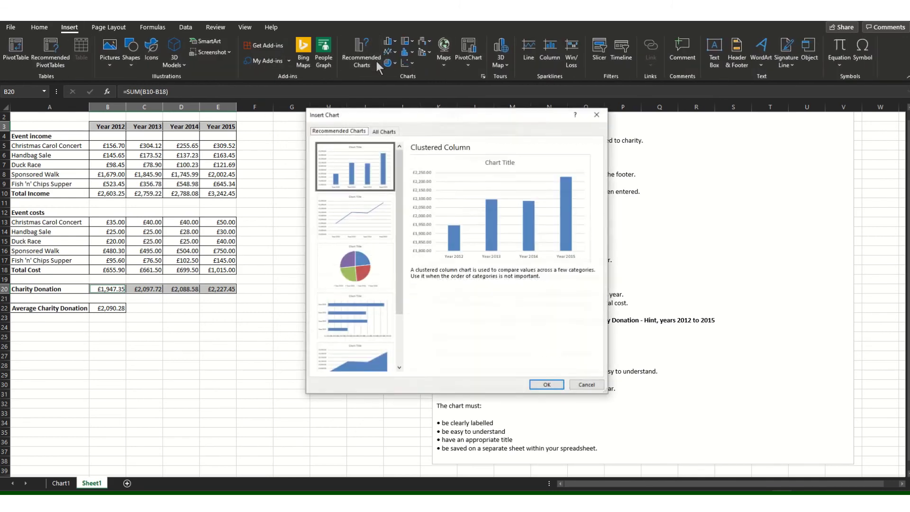
{"action": "left_click", "coordinate": [546, 384]}
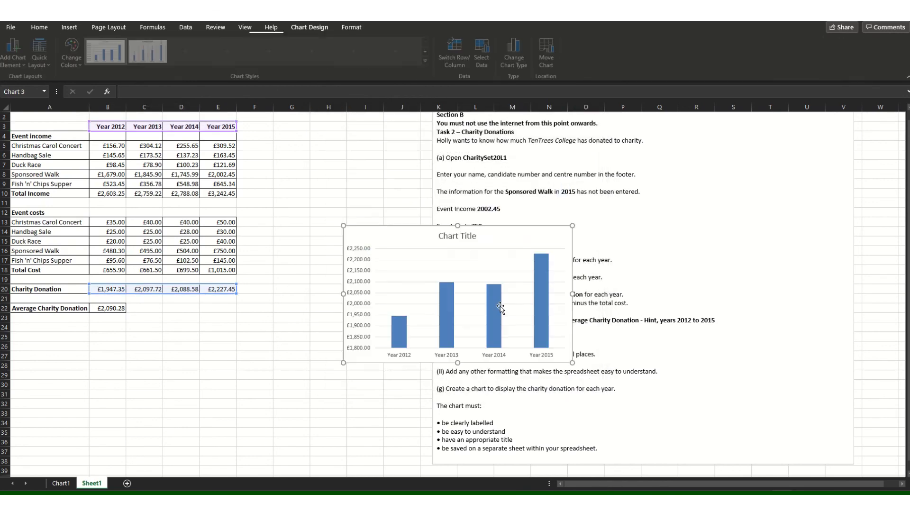
Title the new chart 'Charity Donation per year'.
{"action": "left_click", "coordinate": [440, 236]}
{"action": "left_click_drag", "start_coordinate": [437, 236], "coordinate": [483, 241]}
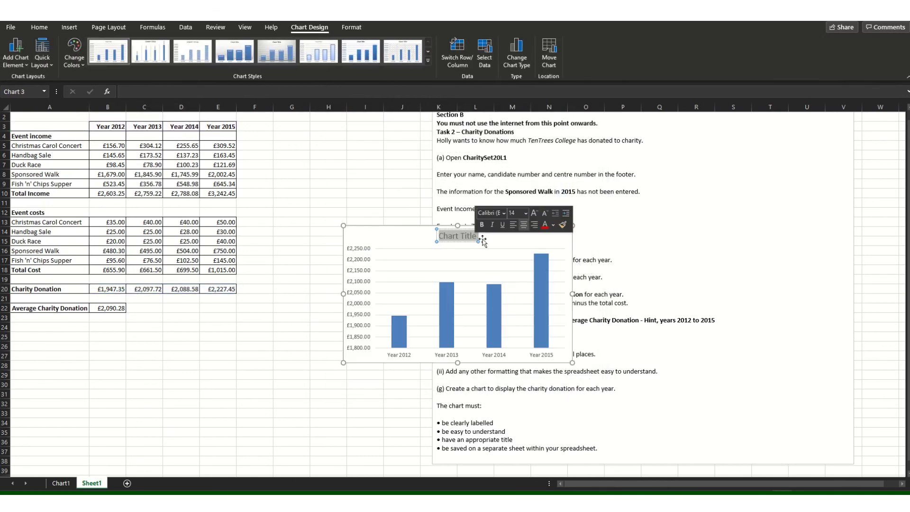
{"action": "type", "text": "Charity DOnat"}
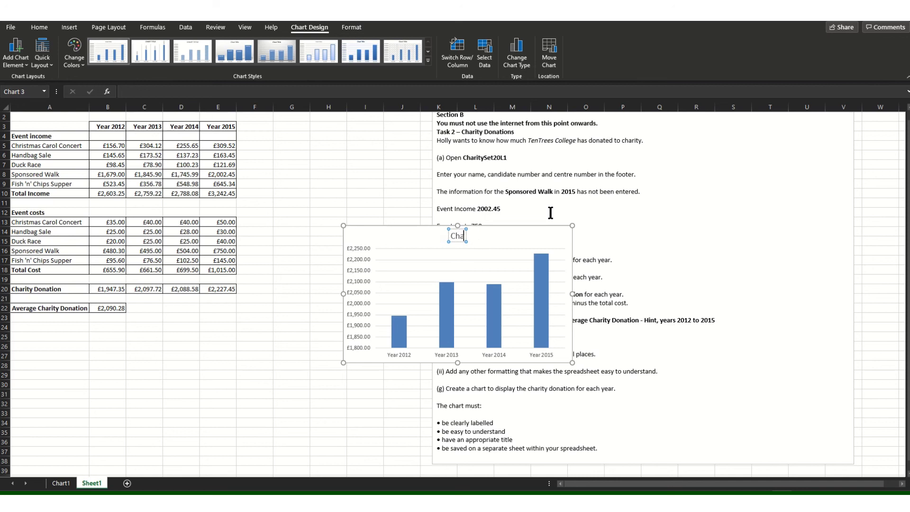
{"action": "key", "text": "BackSpace"}
{"action": "key", "text": "BackSpace"}
{"action": "key", "text": "BackSpace"}
{"action": "key", "text": "BackSpace"}
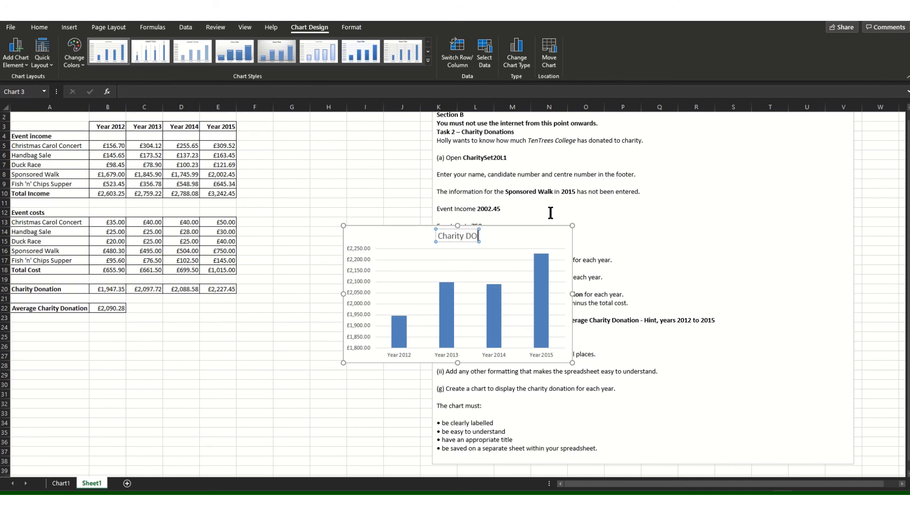
{"action": "type", "text": "onatio"}
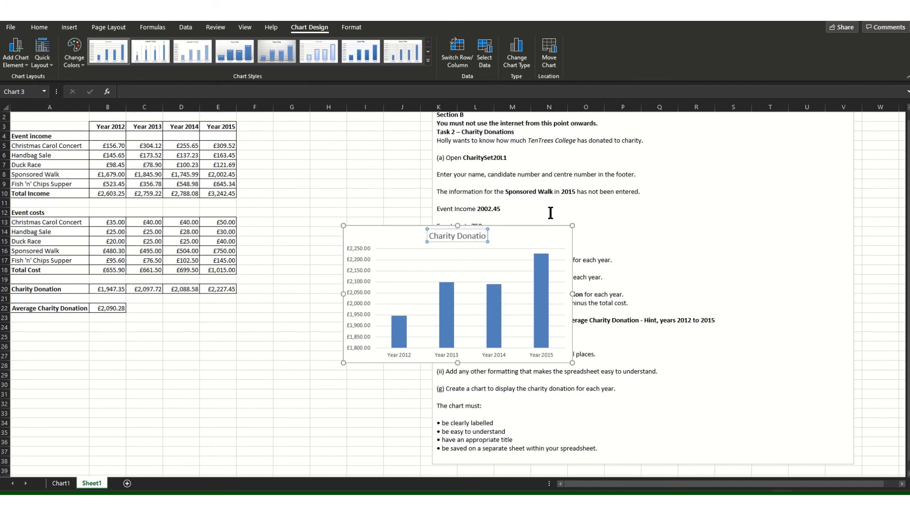
{"action": "type", "text": "n per year"}
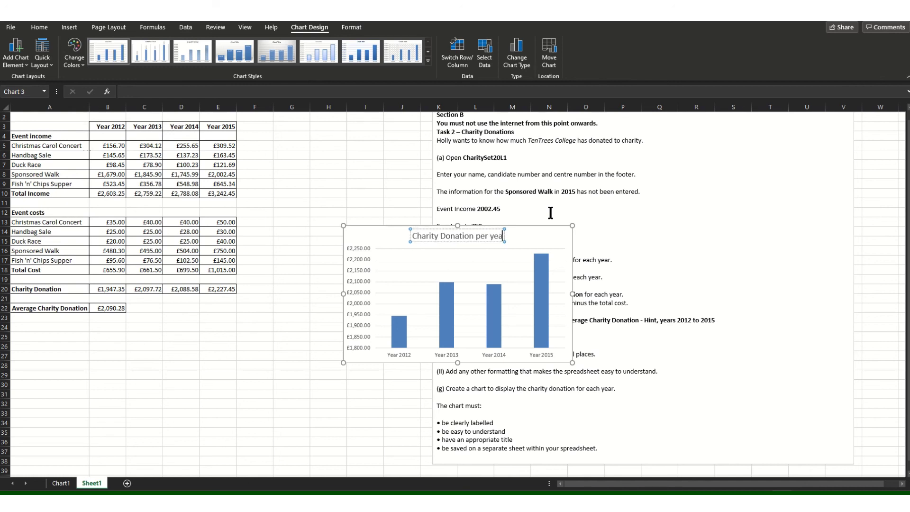
{"action": "left_click", "coordinate": [299, 335]}
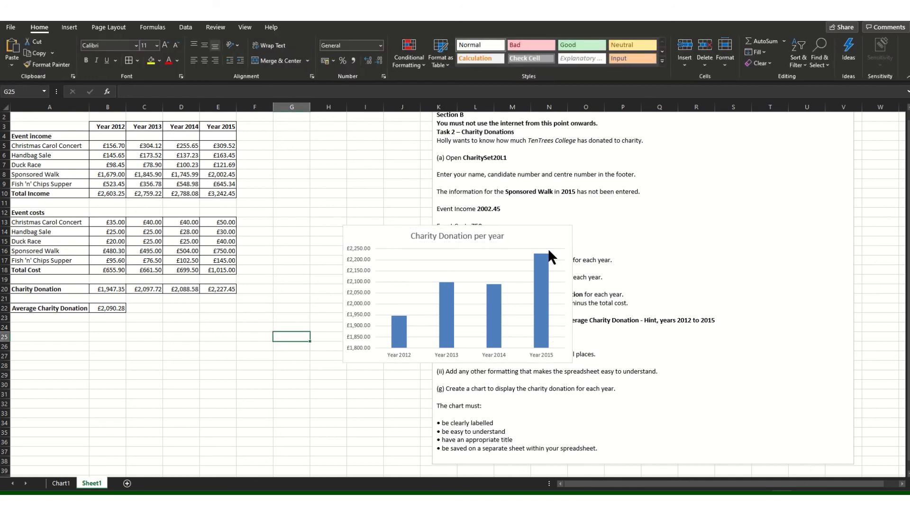
Move the 'Charity Donation per year' chart to a new Chart2 sheet, then return to Sheet1.
{"action": "left_click", "coordinate": [547, 230]}
{"action": "right_click", "coordinate": [548, 231]}
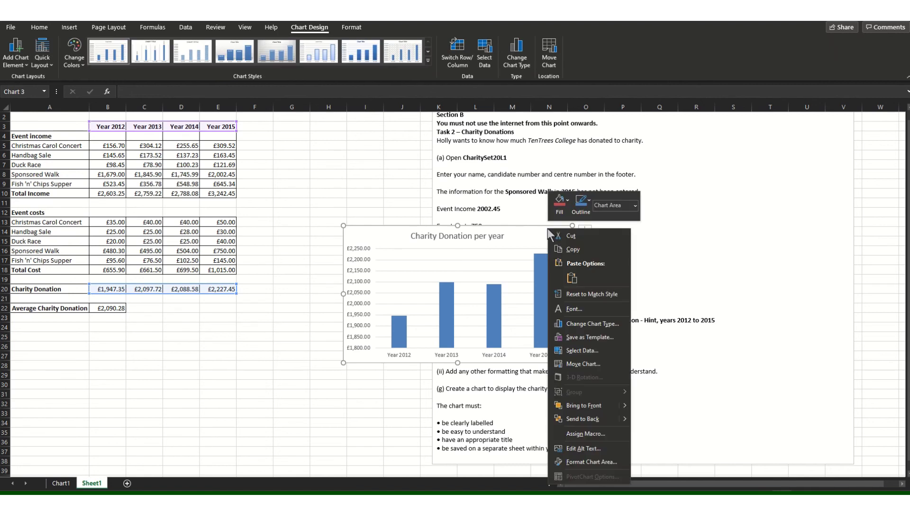
{"action": "key", "text": "Escape"}
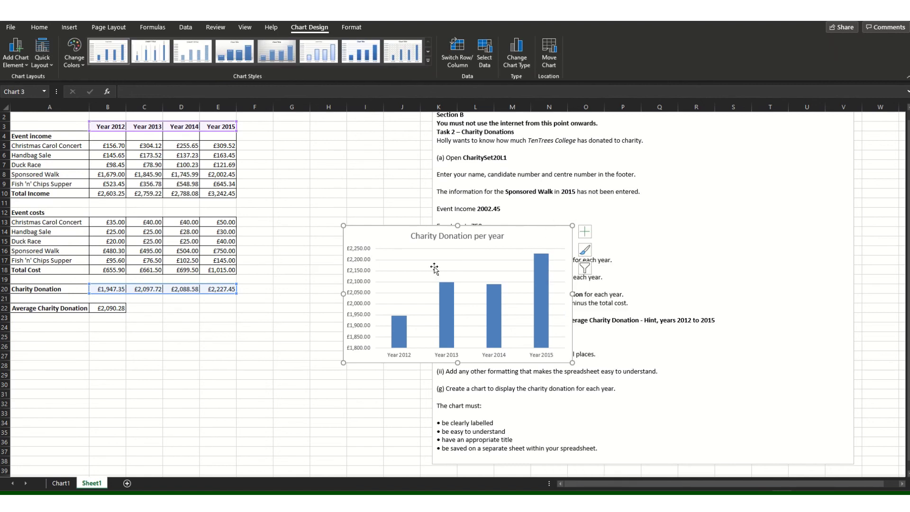
{"action": "right_click", "coordinate": [532, 228]}
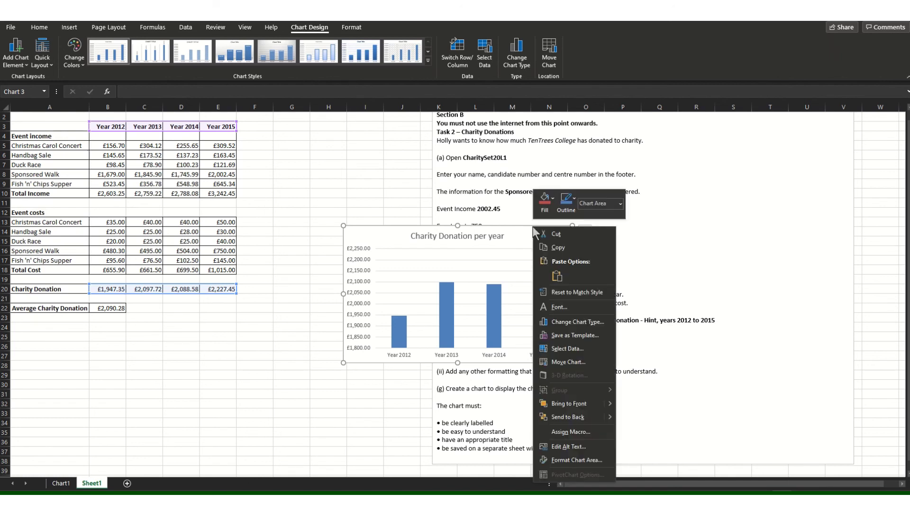
{"action": "left_click", "coordinate": [560, 363]}
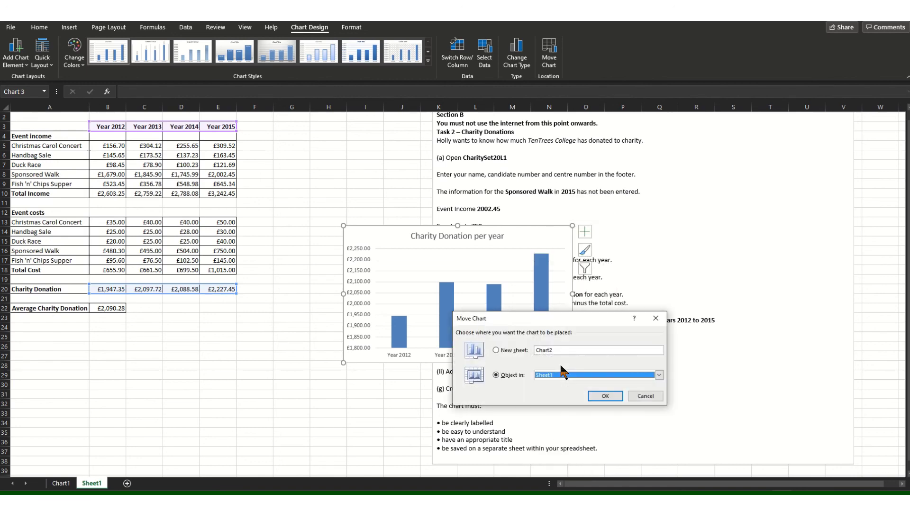
{"action": "key", "text": "alt+s"}
{"action": "left_click", "coordinate": [605, 396]}
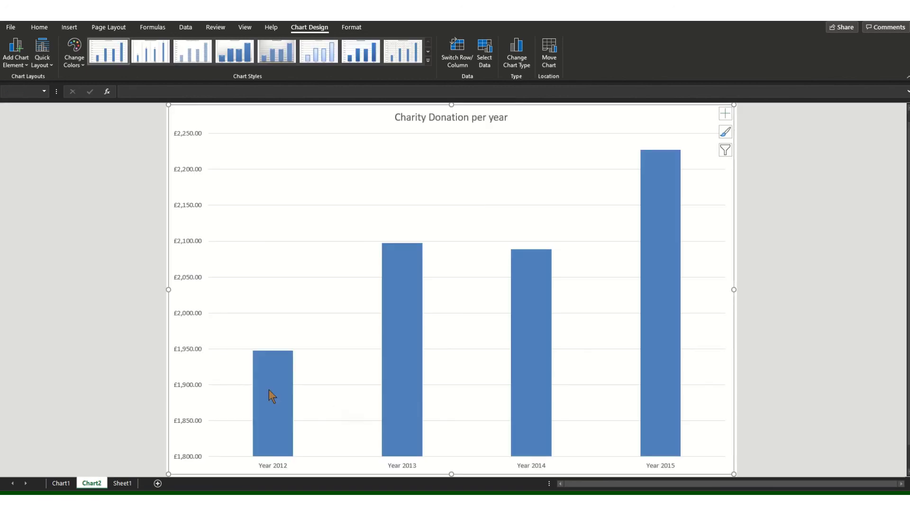
{"action": "left_click", "coordinate": [122, 483]}
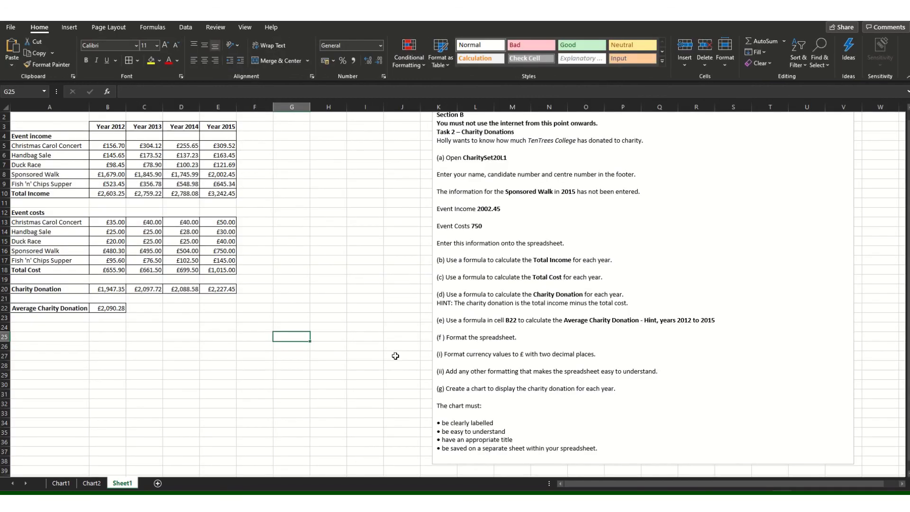